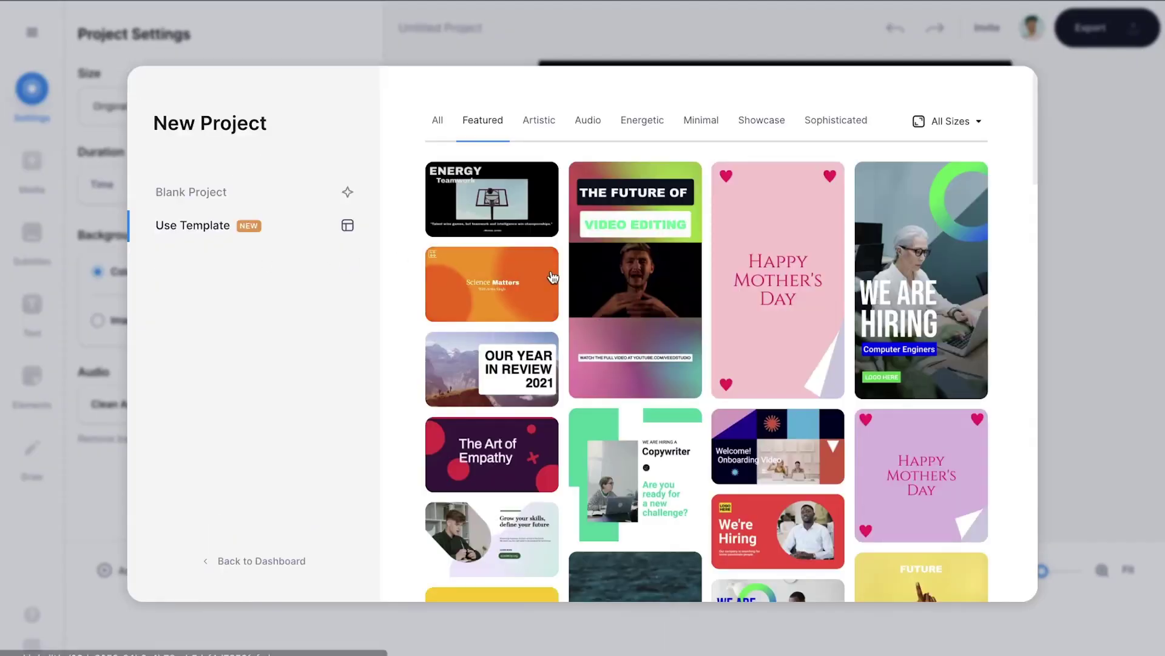
scroll(552, 276, "down", 3)
scroll(552, 276, "up", 3)
Filter the new-project template gallery to show only Audio templates
left_click(587, 120)
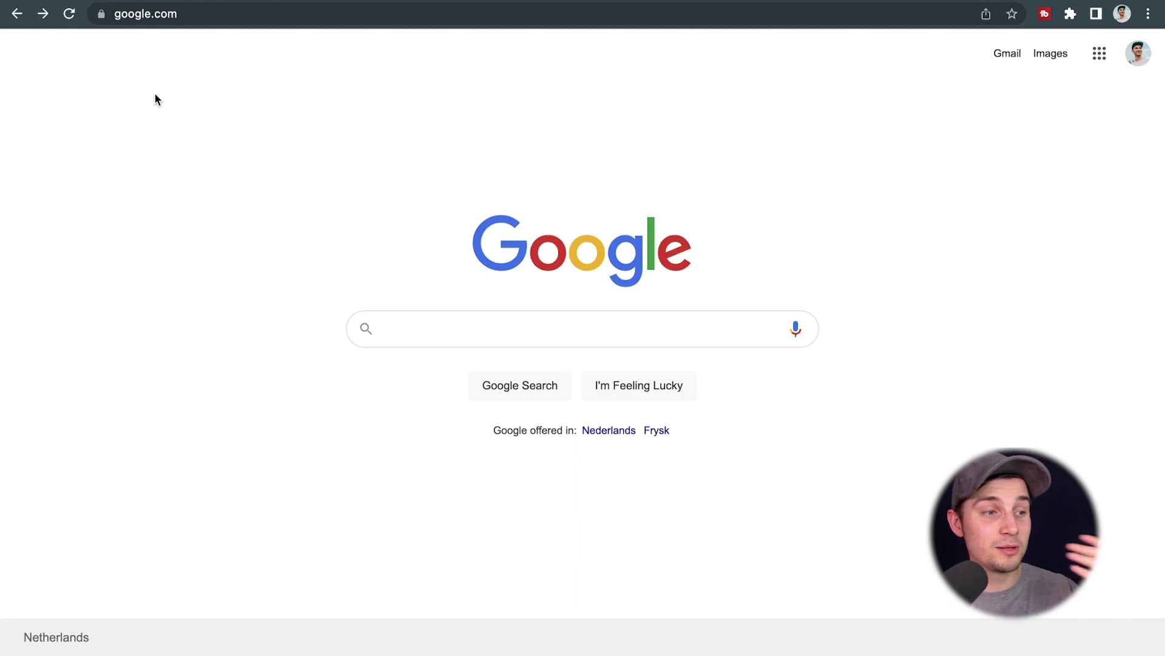
Replace the Chrome address with edit.new to open a fresh VEED project
left_click(209, 13)
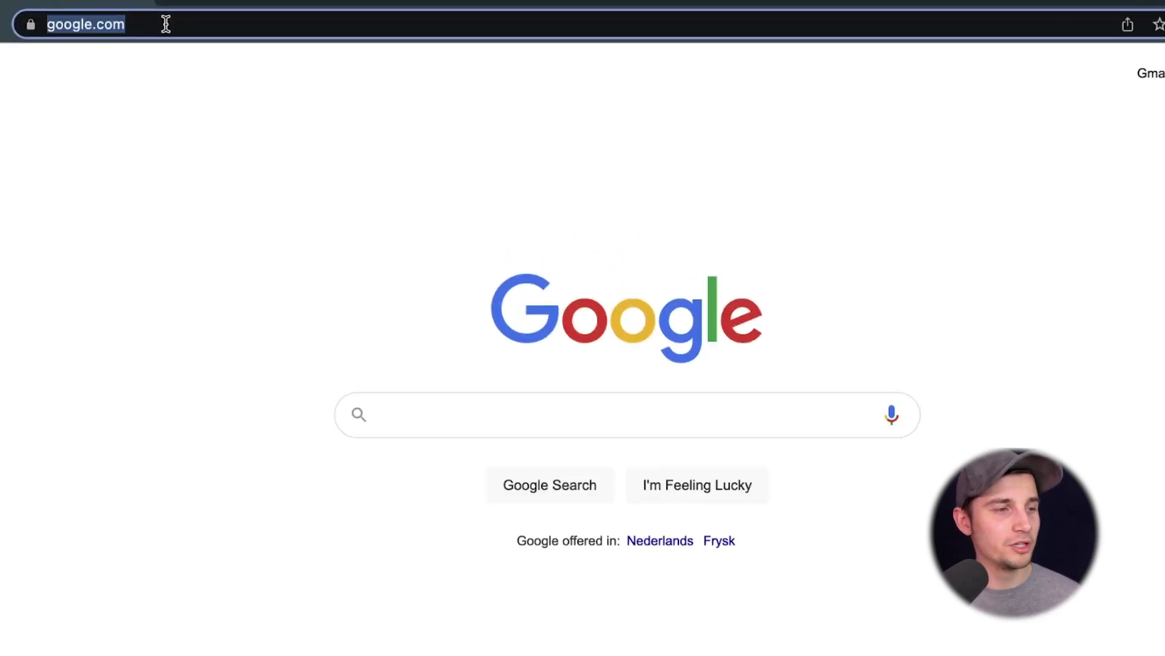
type("edit.new")
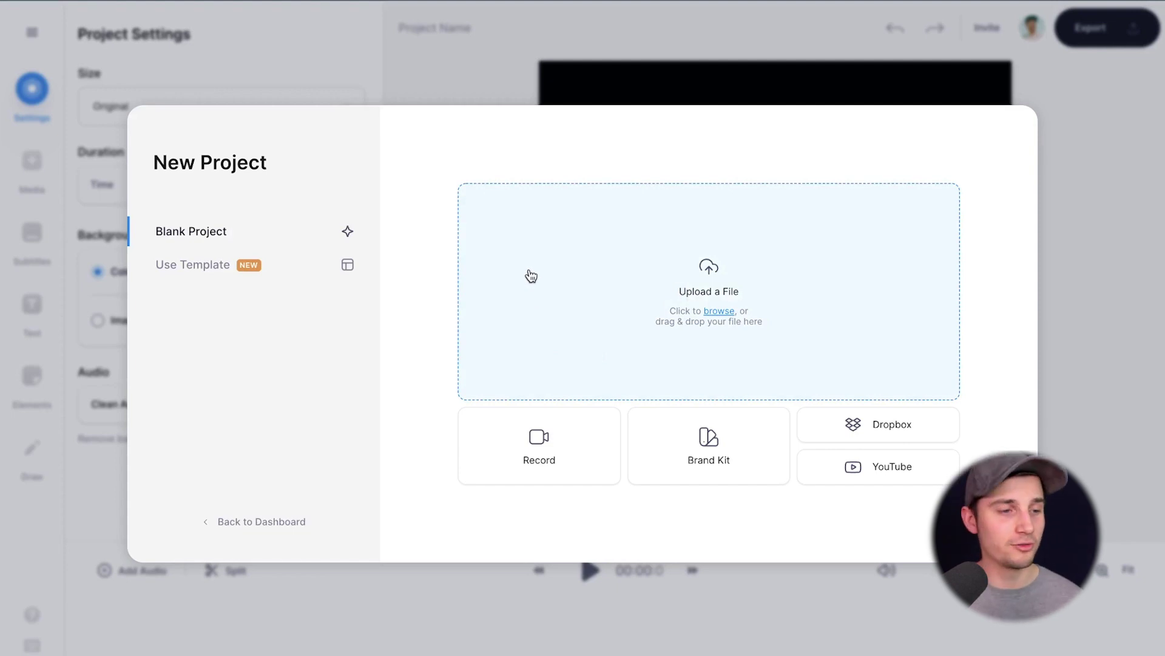
Start a blank project with "Tim's intro (audio).mp3" uploaded from the Clips folder
left_click(252, 265)
scroll(637, 319, "down", 5)
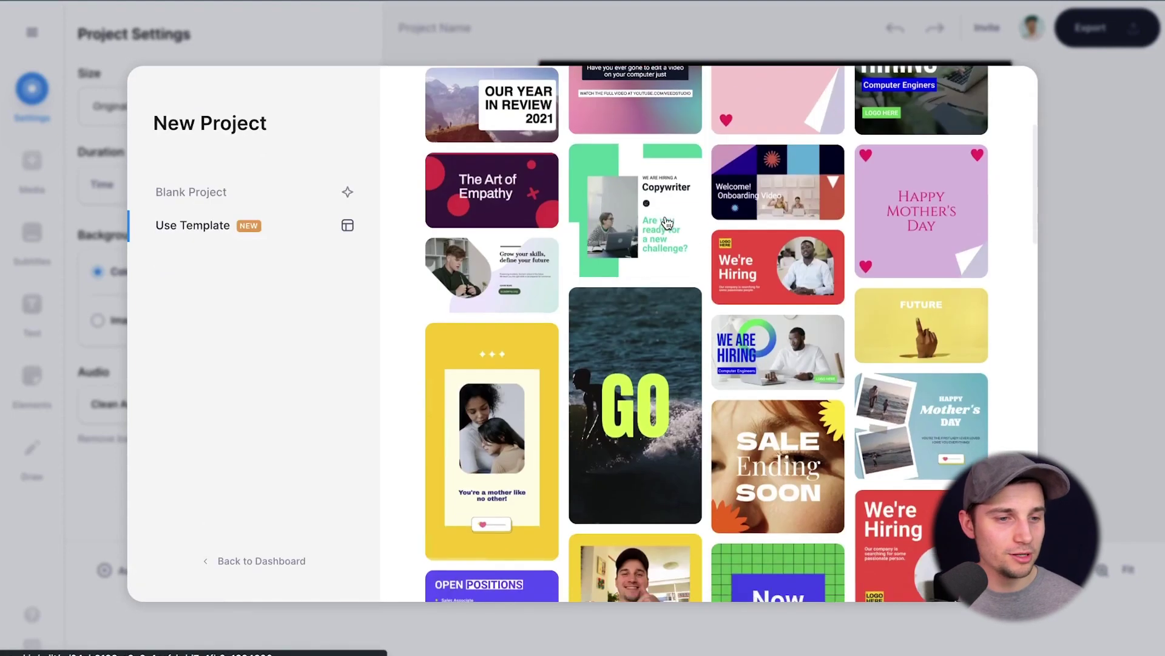
scroll(638, 319, "up", 5)
left_click(237, 191)
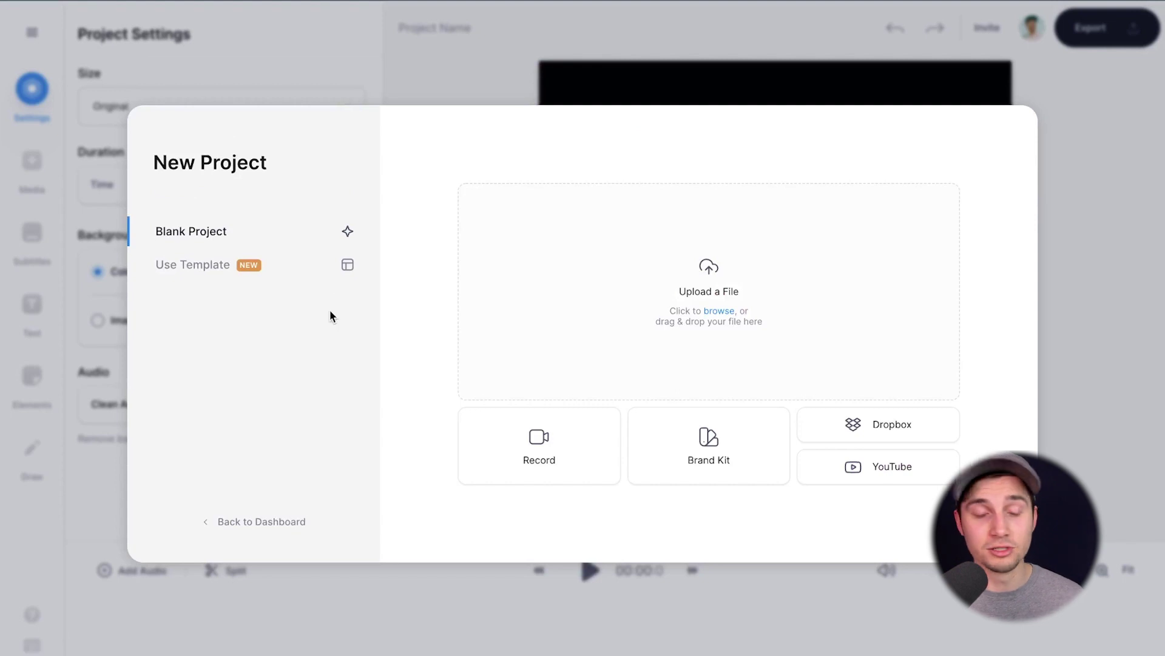
left_click(575, 301)
left_click(438, 264)
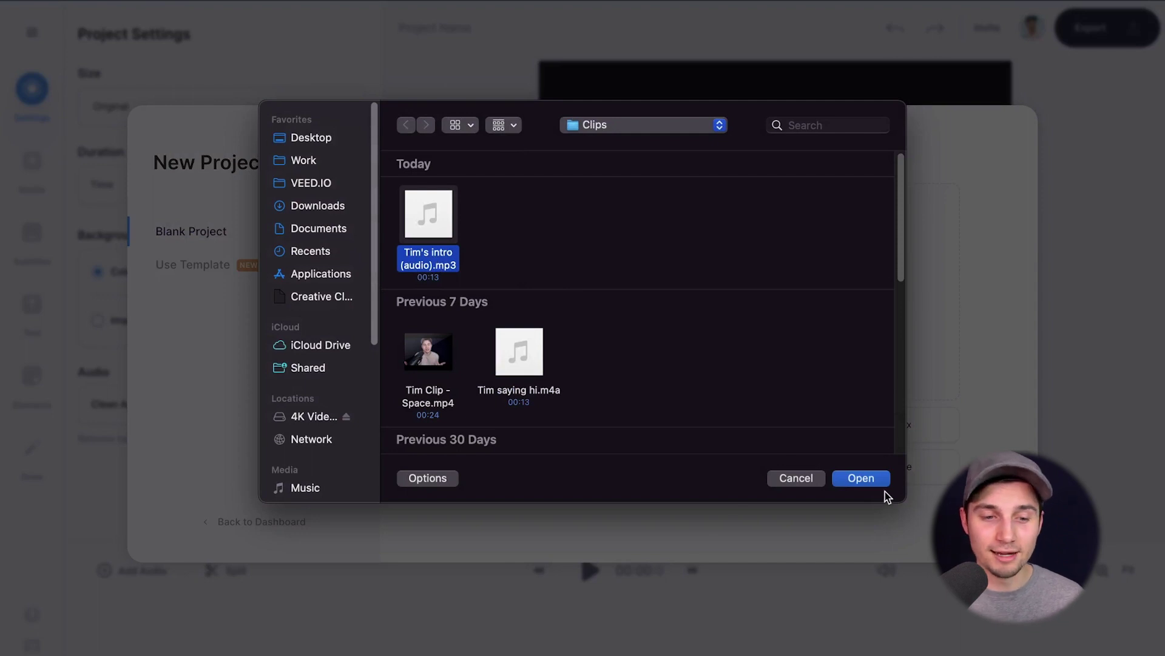
left_click(860, 478)
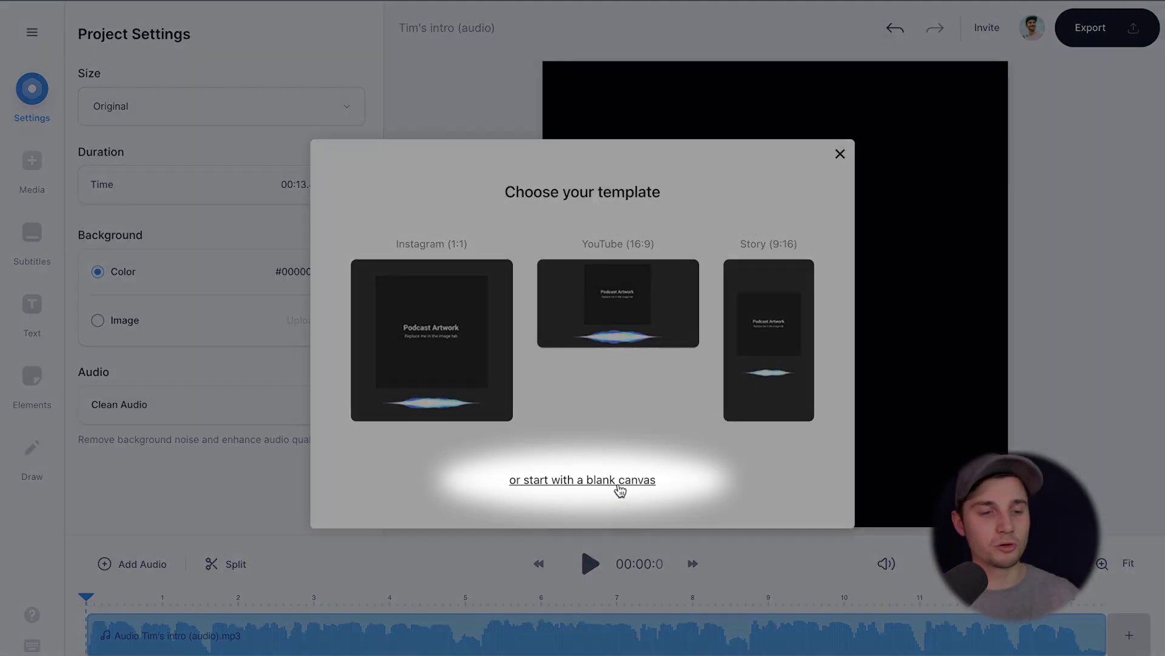
Choose the blank canvas, briefly preview the intro audio, and open the Subtitles panel
left_click(620, 489)
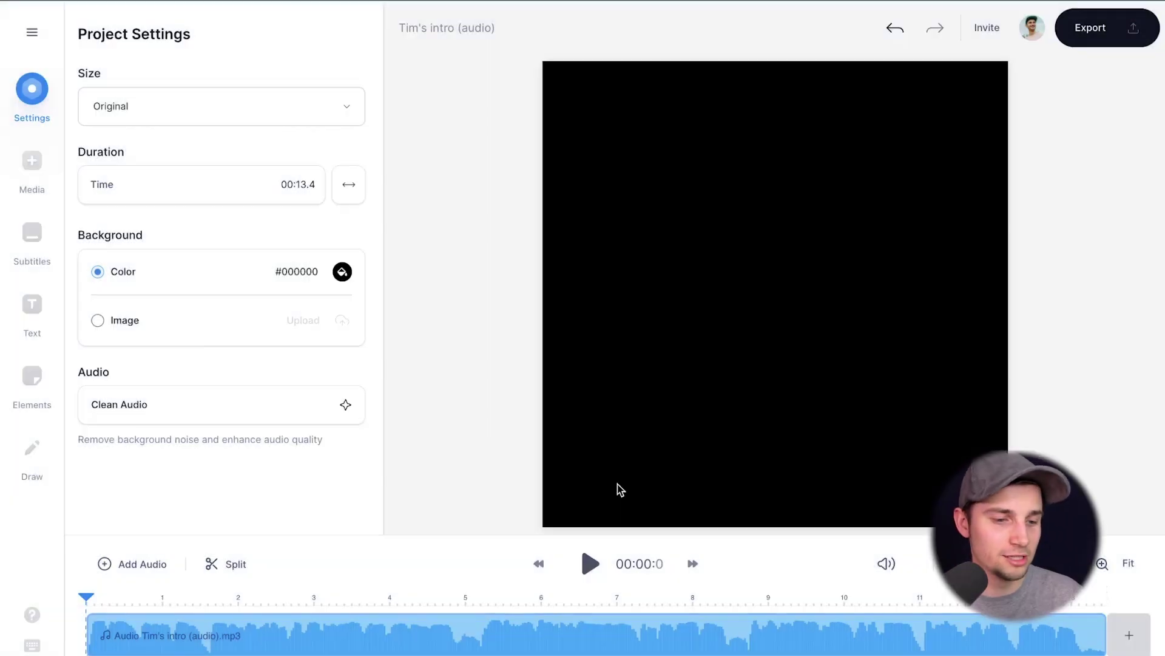
left_click(587, 563)
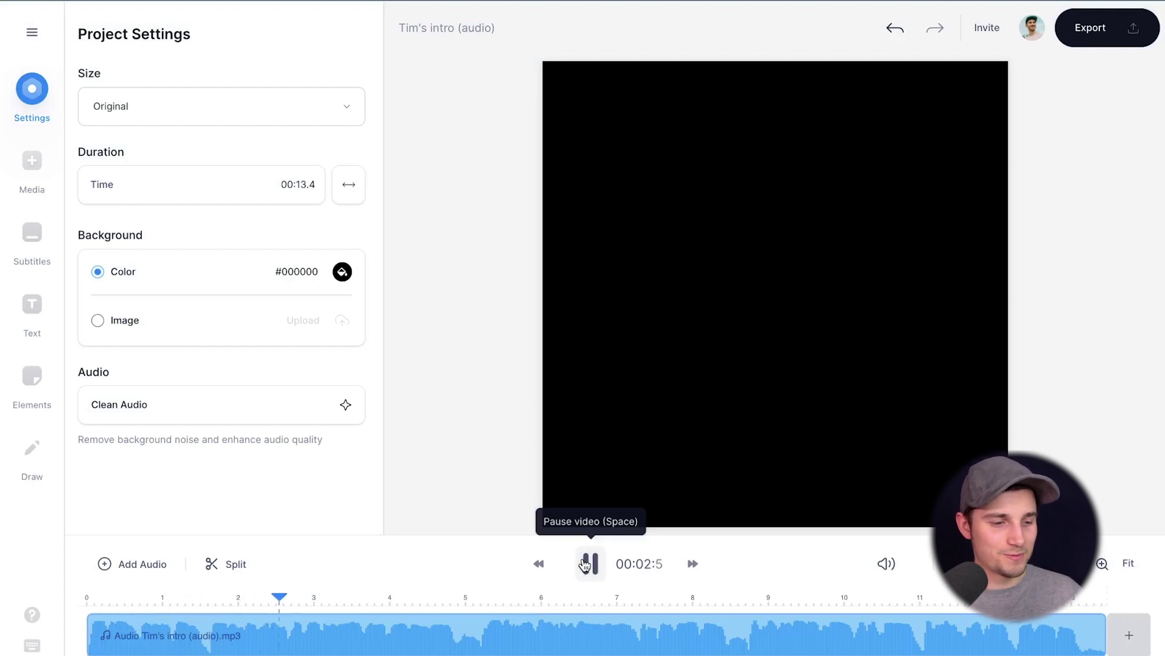
left_click(586, 566)
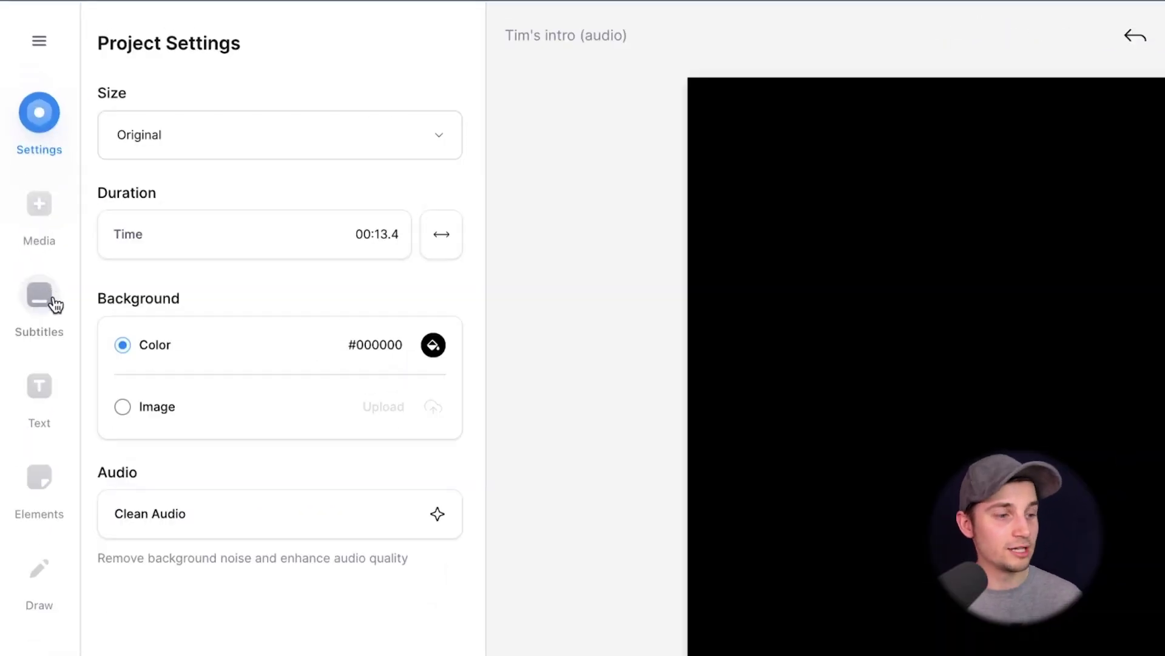
left_click(53, 301)
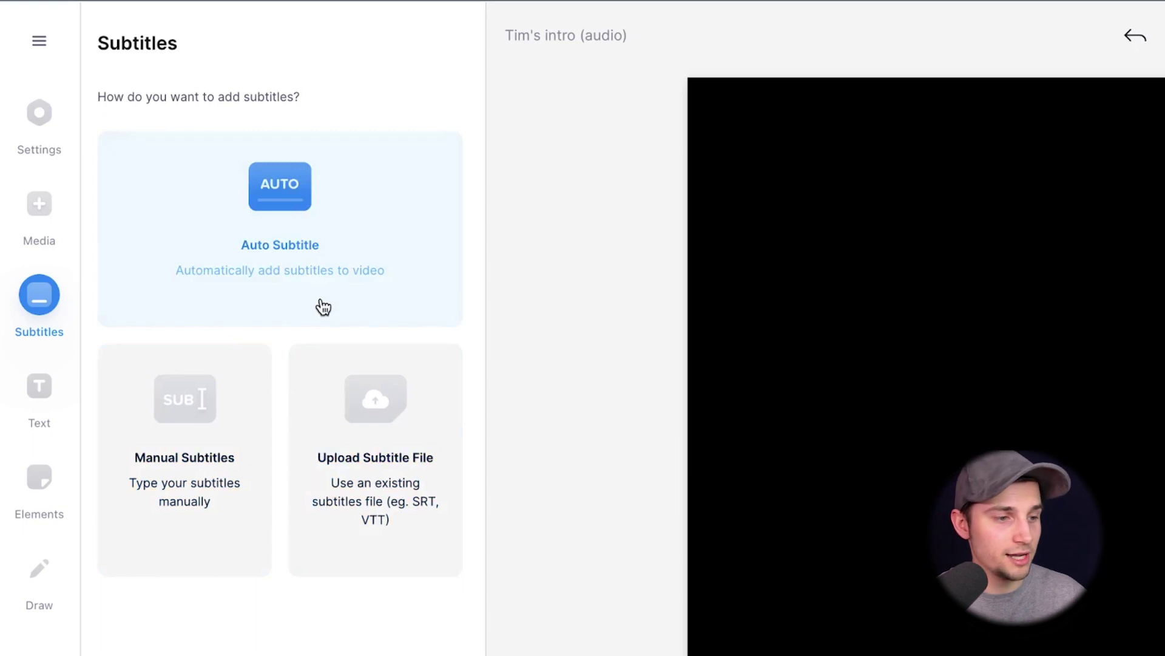
Auto-generate subtitles from the intro audio with English as the detection language
left_click(323, 307)
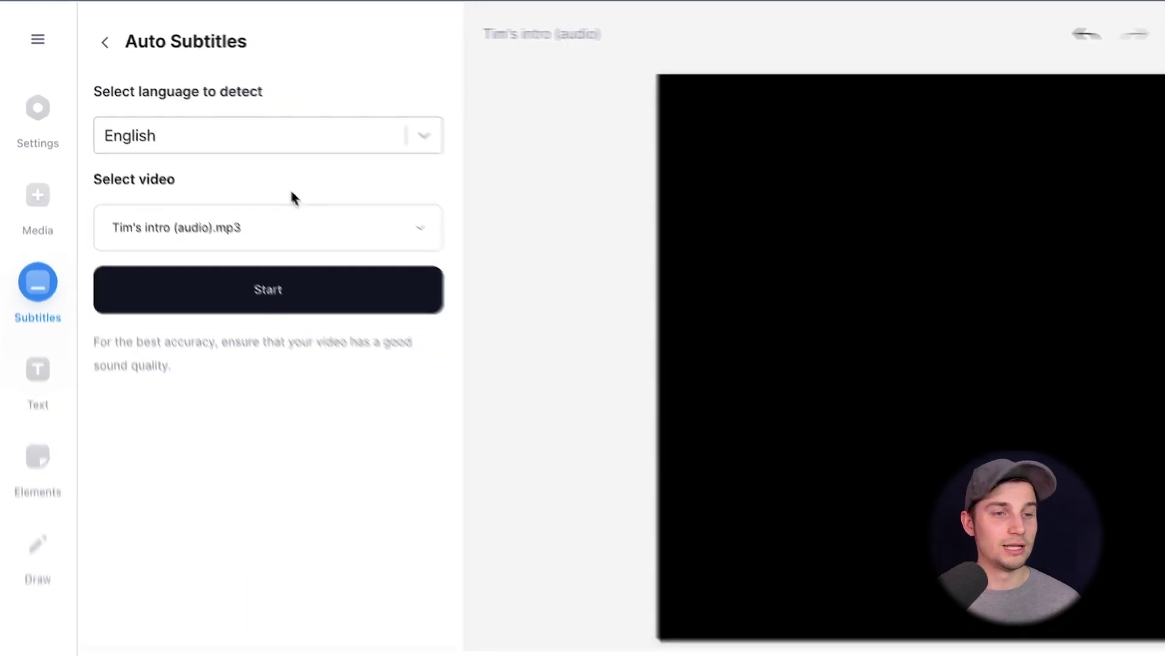
left_click(246, 111)
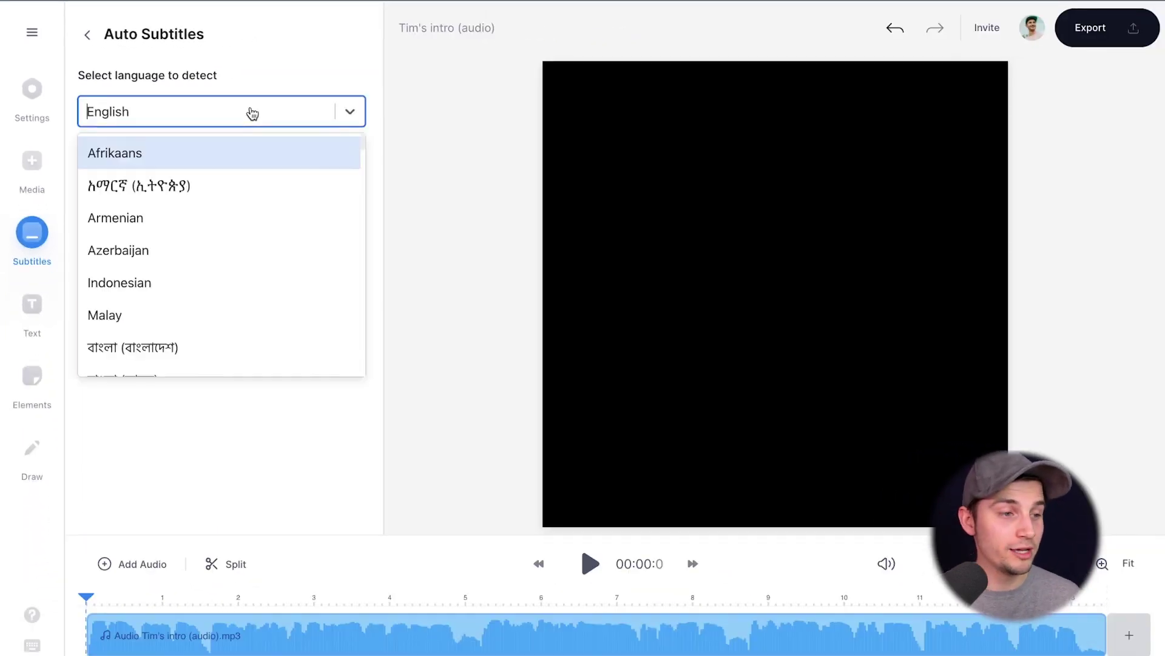
scroll(249, 273, "down", 10)
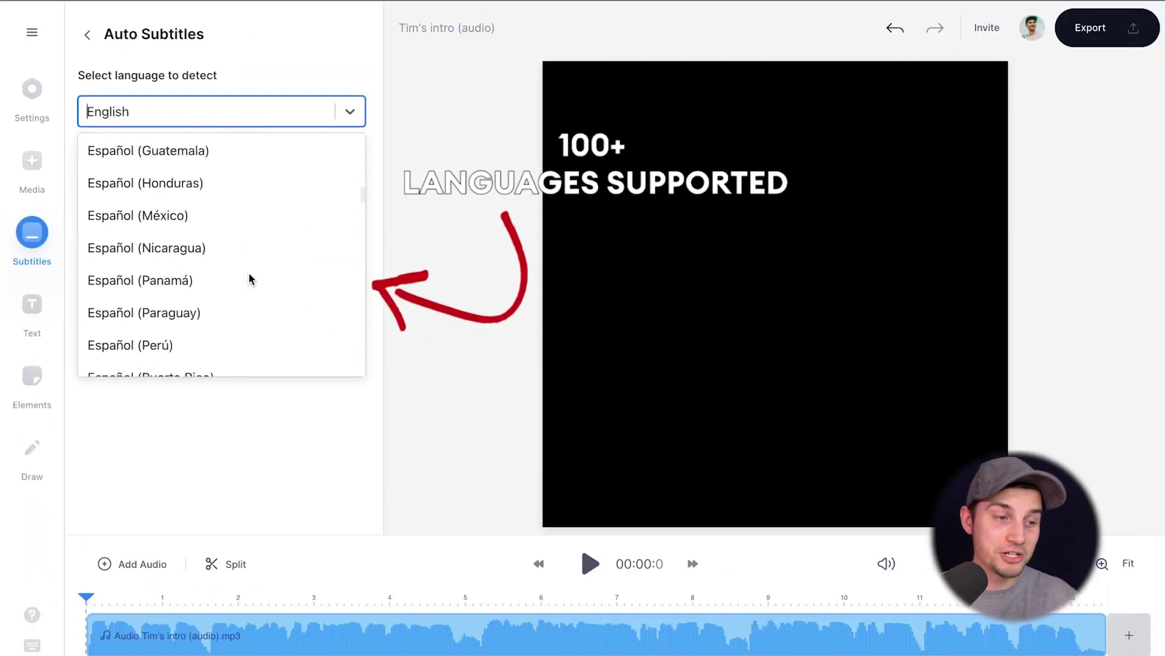
scroll(249, 273, "down", 3)
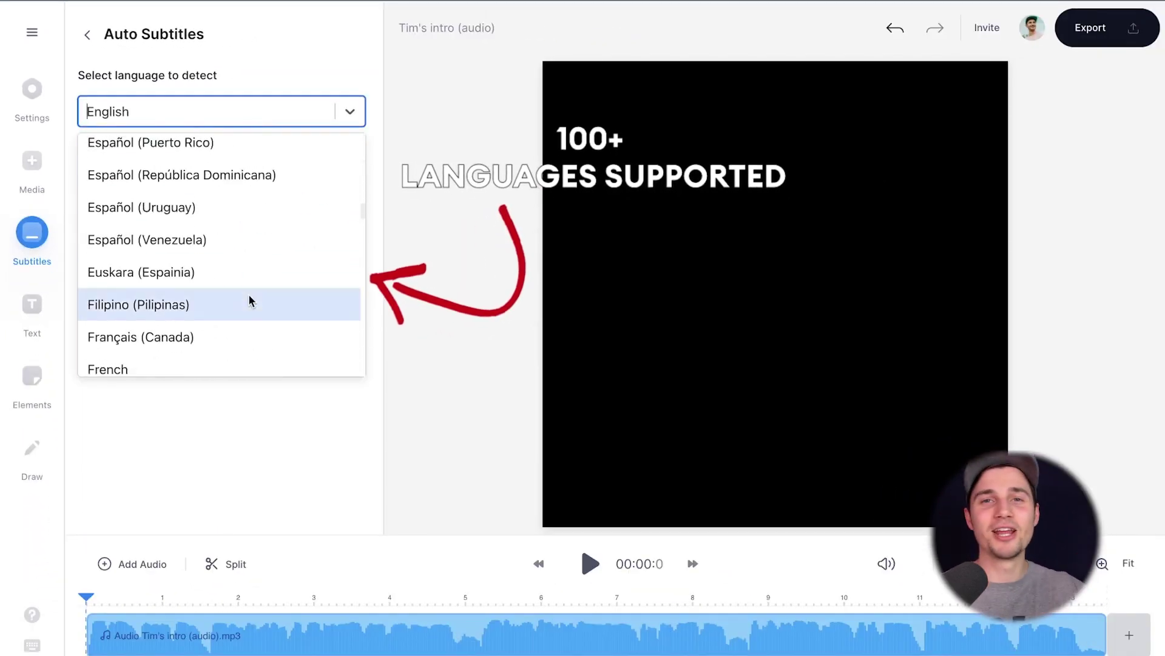
scroll(248, 294, "down", 3)
scroll(249, 294, "up", 6)
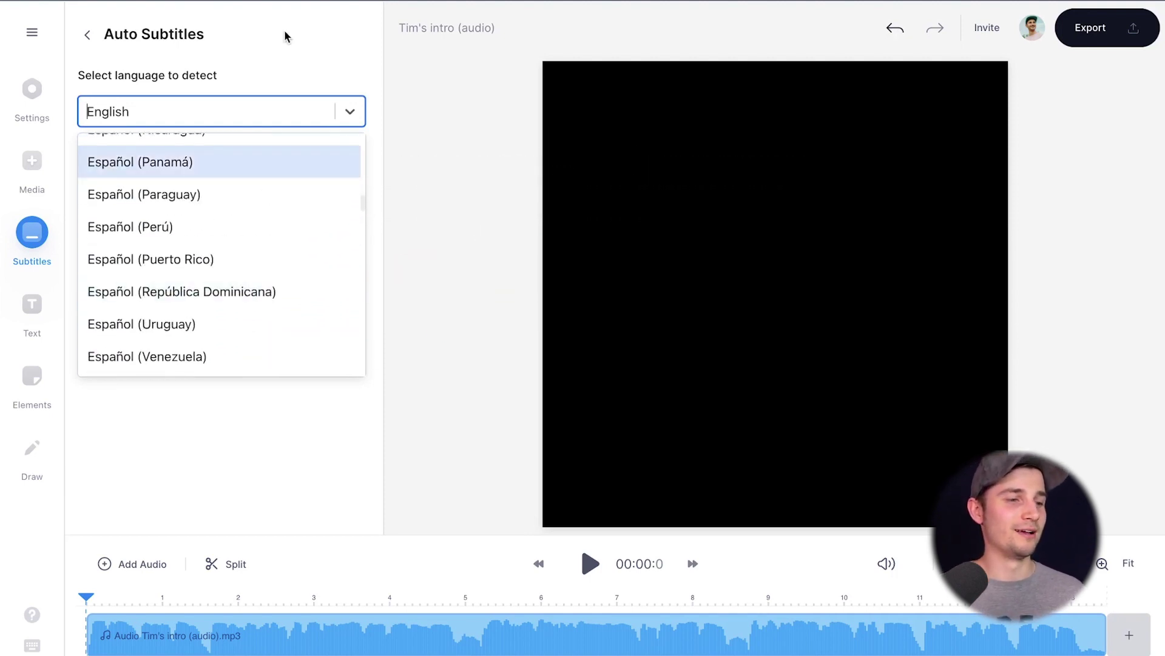
left_click(249, 116)
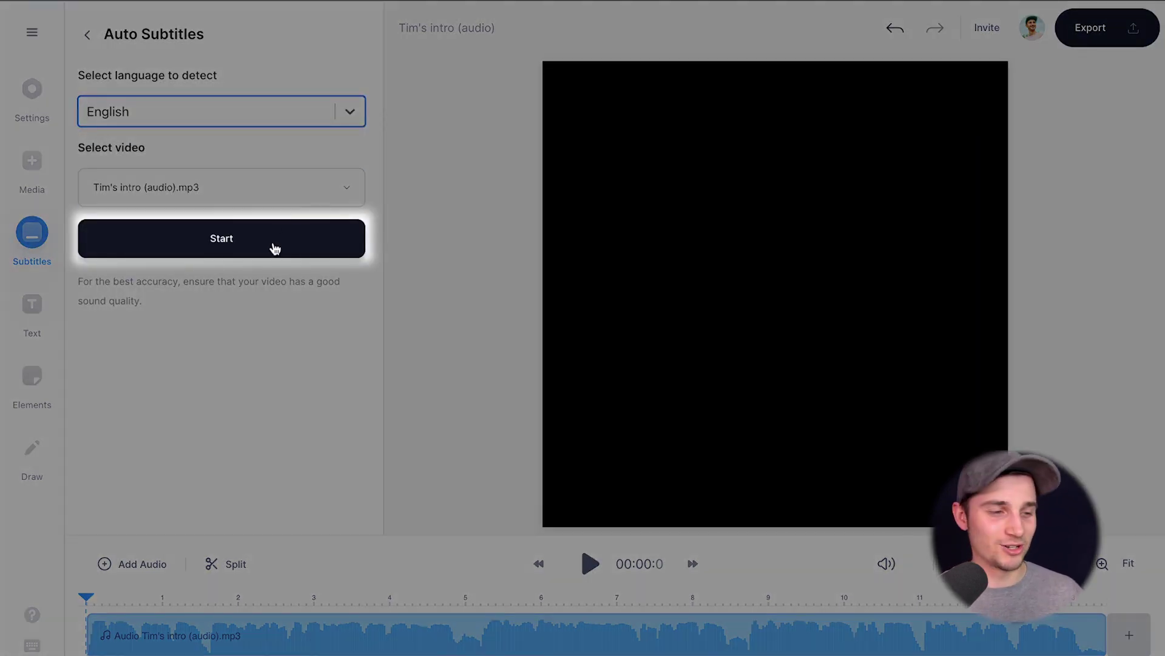
left_click(275, 247)
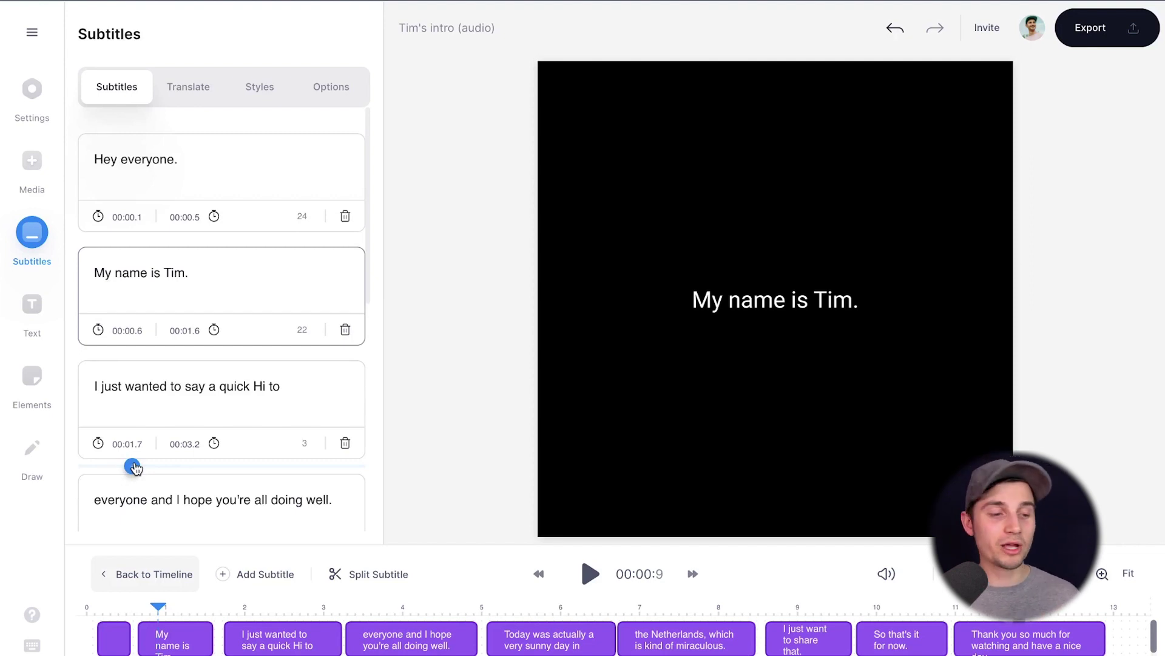
scroll(134, 467, "down", 2)
Lowercase "Hi" in the "I just wanted to say a quick hi to" caption
key("space")
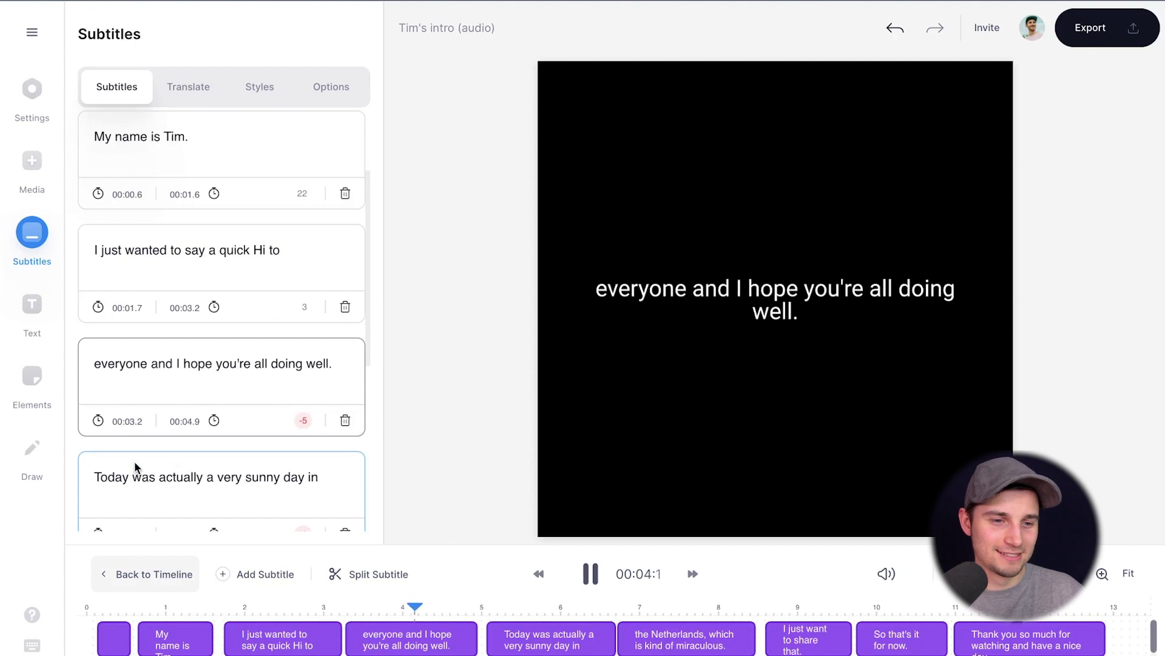
scroll(135, 467, "up", 2)
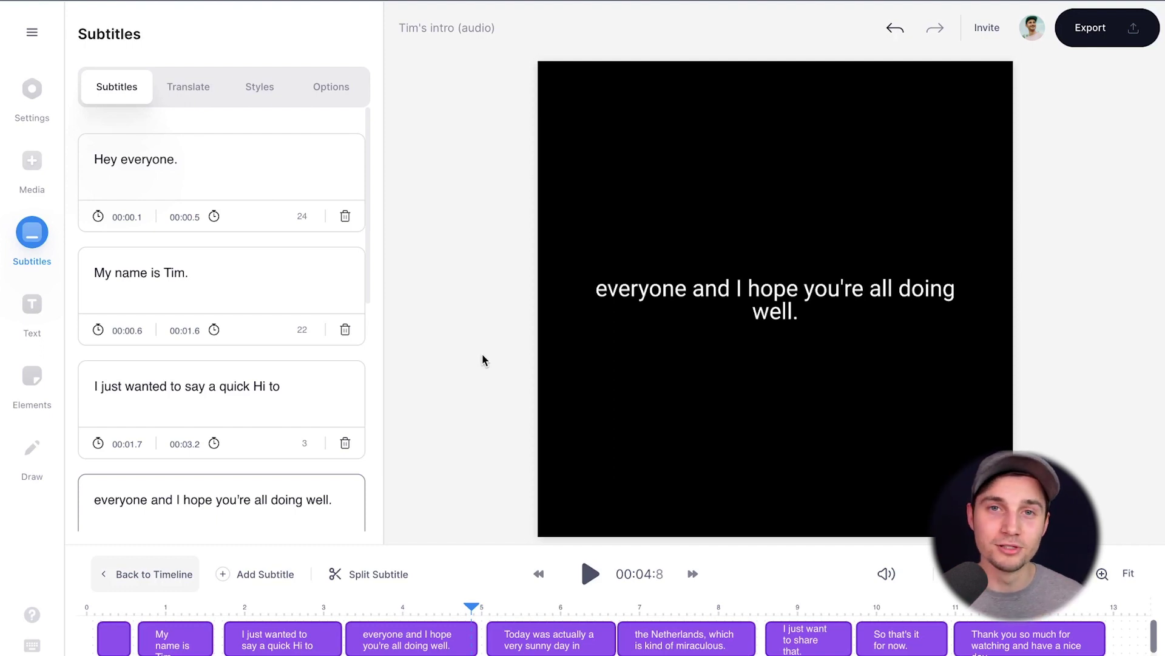
scroll(277, 226, "down", 3)
scroll(277, 226, "down", 2)
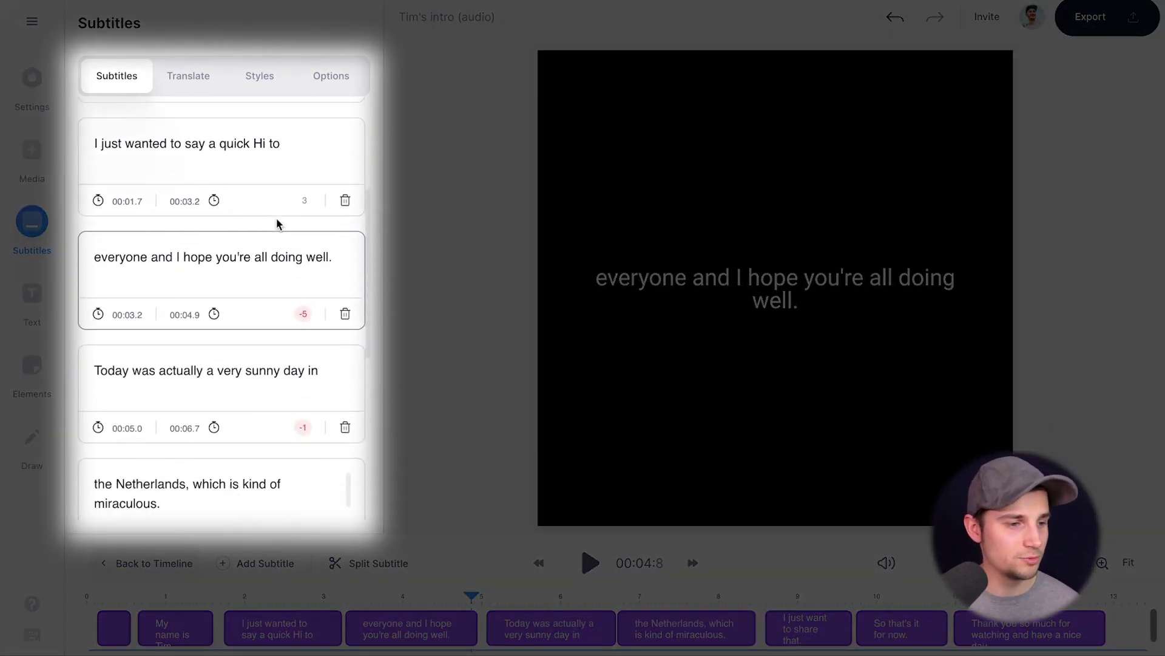
scroll(278, 226, "down", 2)
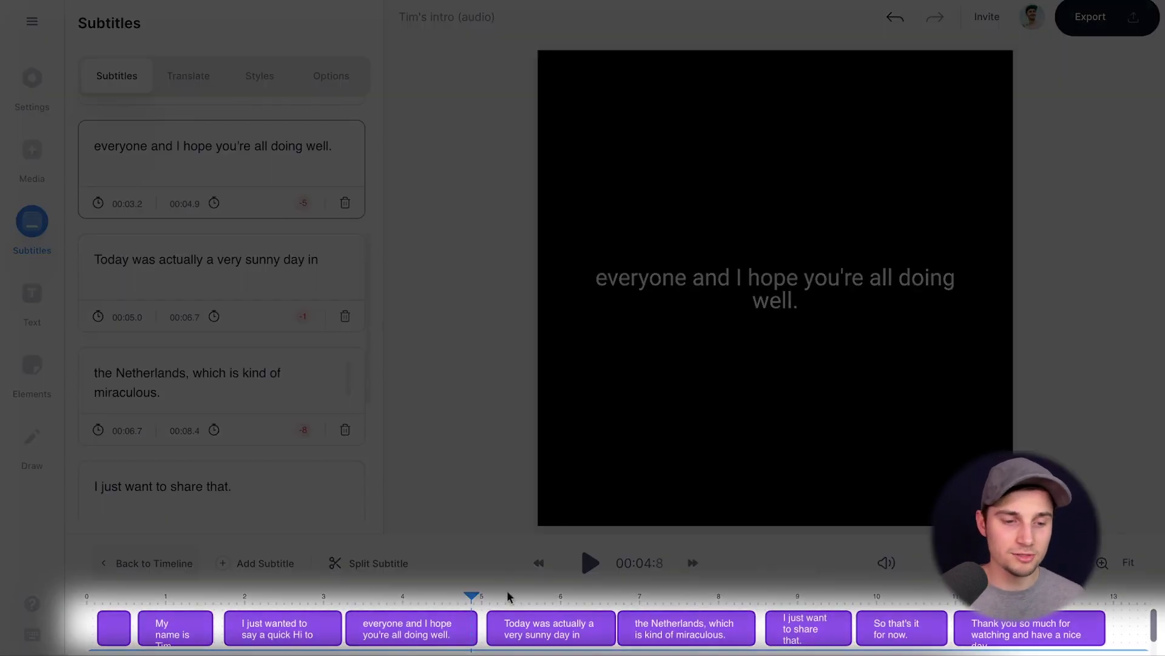
scroll(293, 443, "up", 3)
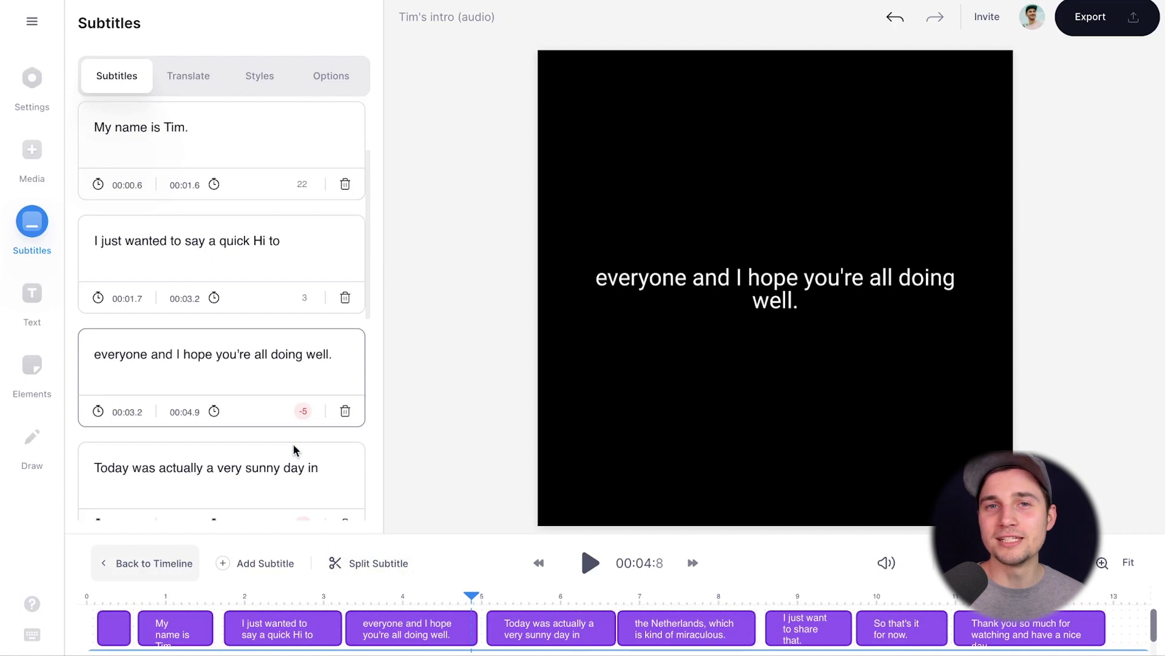
scroll(294, 444, "up", 2)
left_click(259, 310)
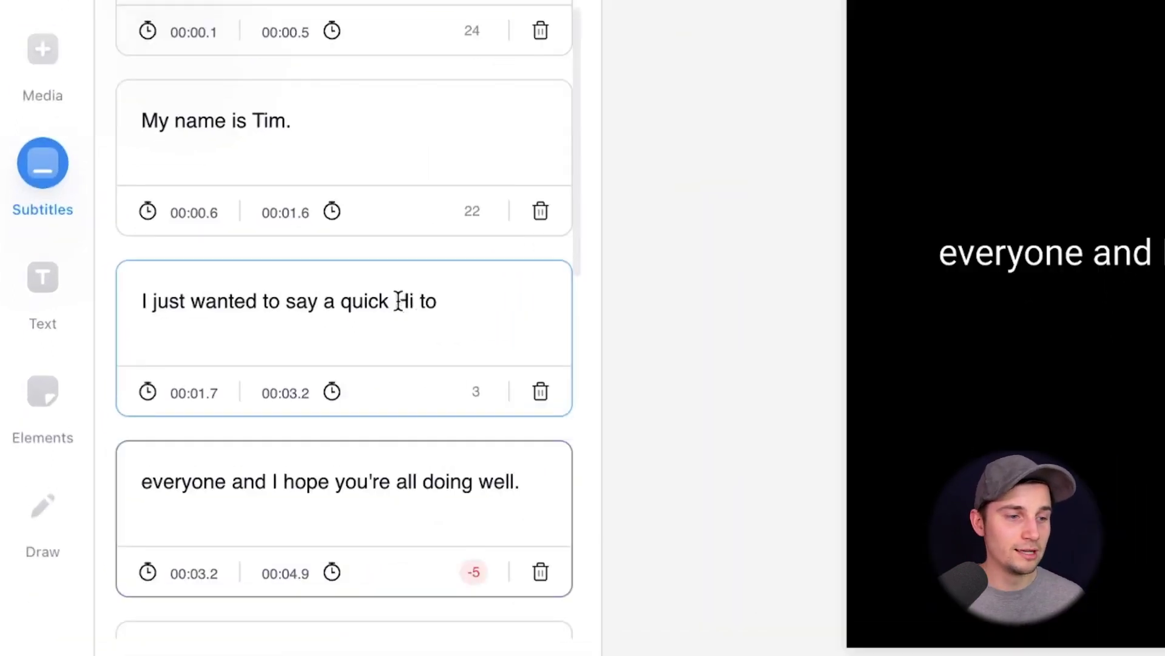
left_click(401, 301)
key("BackSpace")
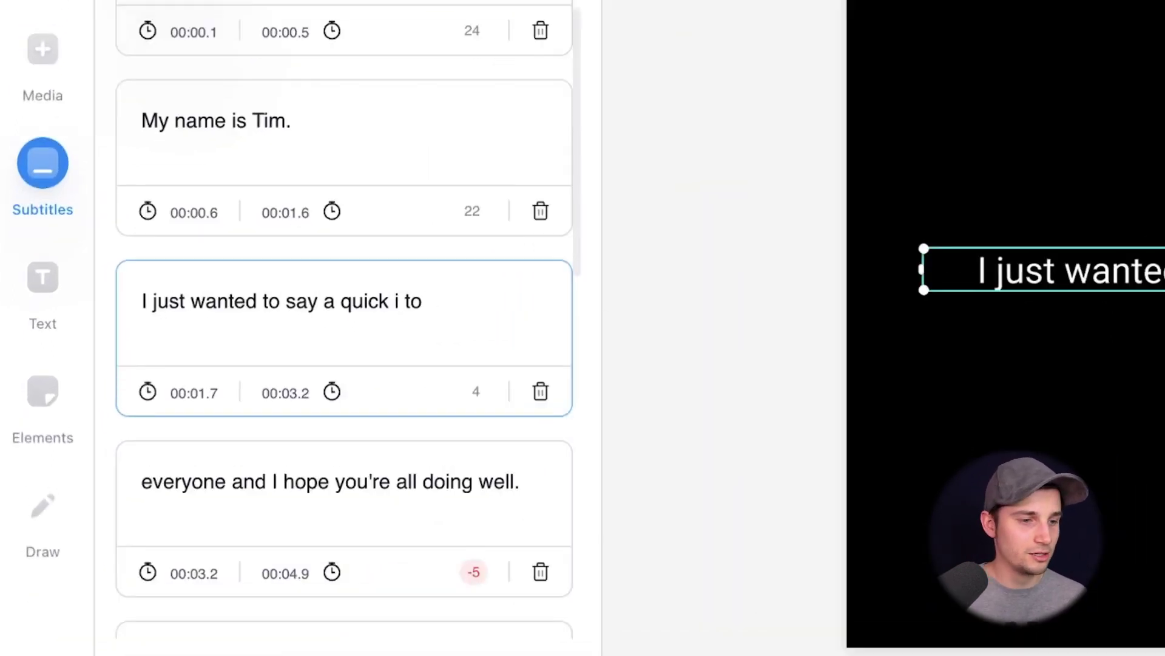
type("h")
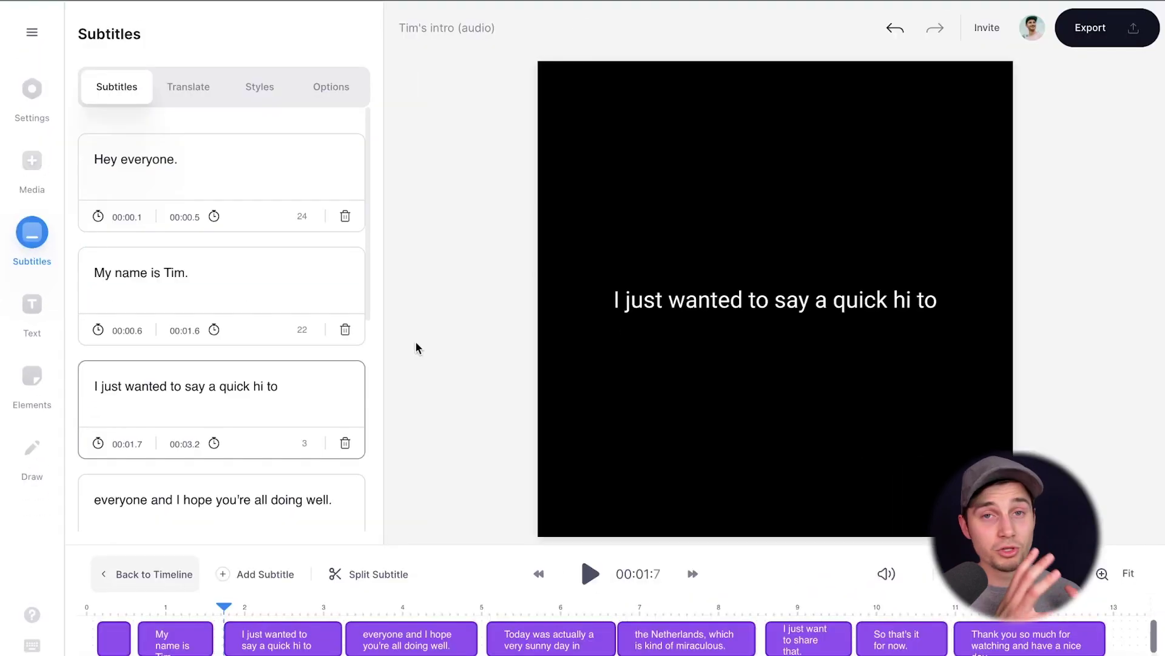
scroll(246, 273, "down", 4)
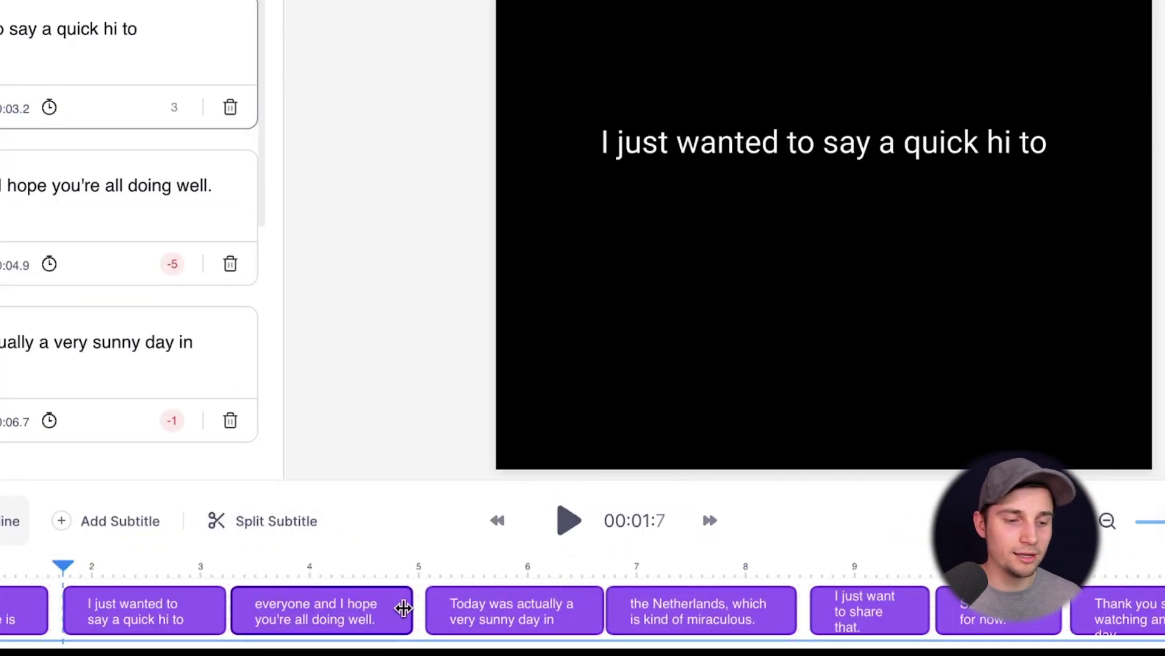
Split the "everyone and I hope you're all doing well." caption at 4.0 s, after "I hope"
left_click_drag(408, 608, 315, 610)
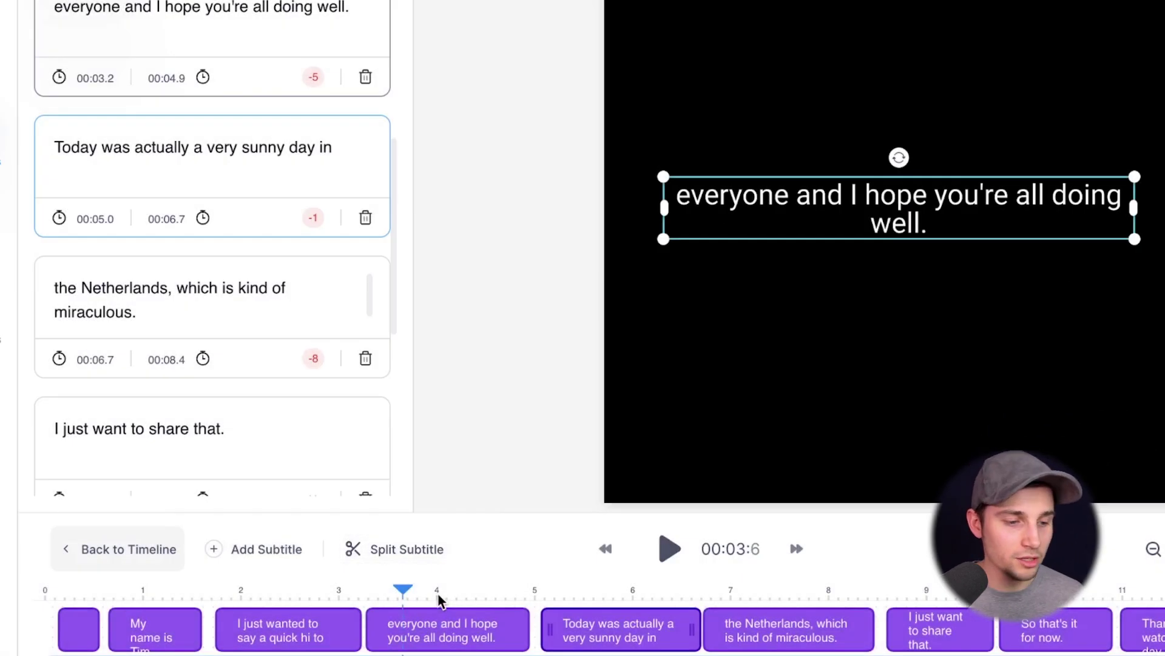
mouse_move(404, 591)
left_mouse_down()
mouse_move(636, 591)
mouse_move(449, 601)
left_mouse_up()
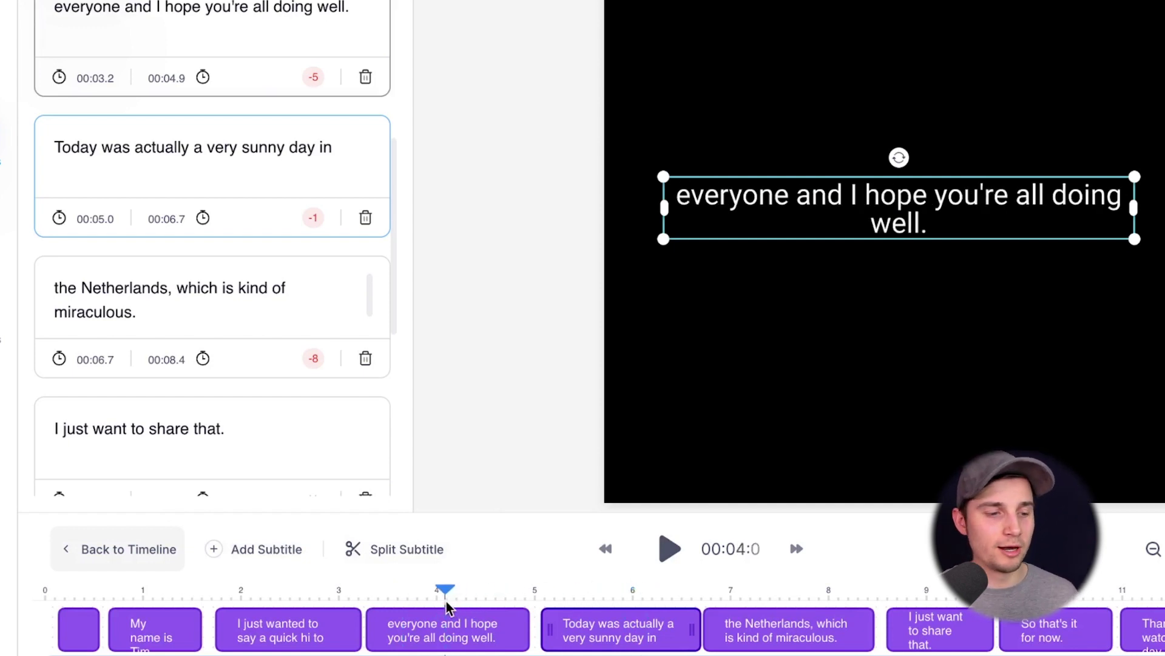
left_click(396, 554)
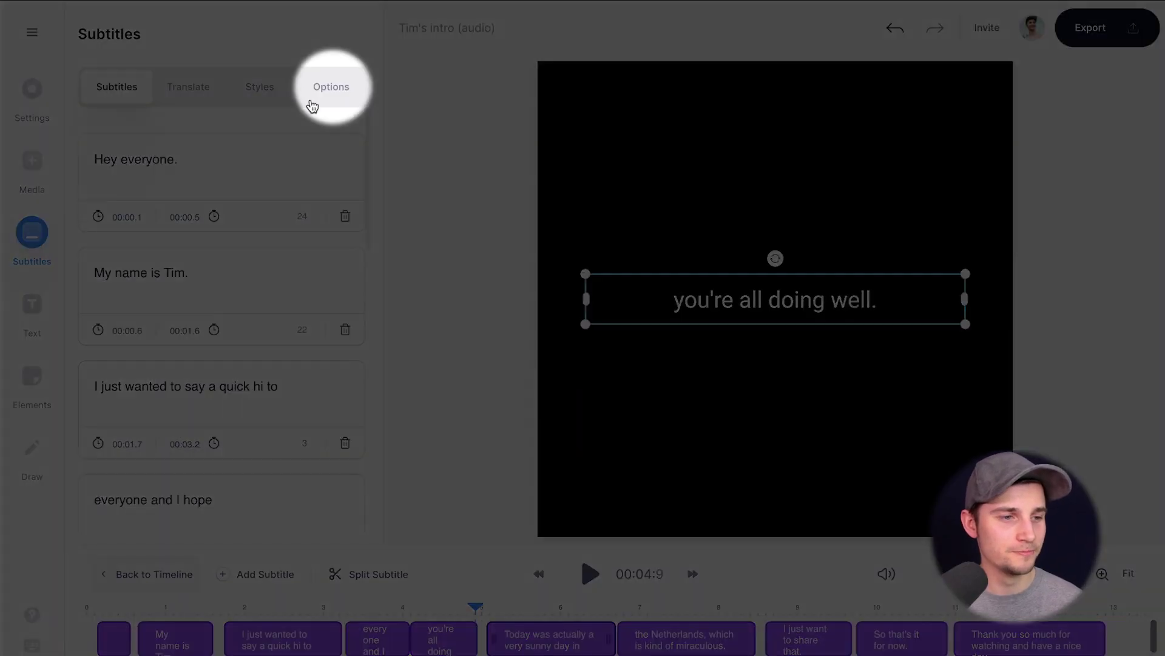
Download the subtitles in .SRT format from the Options tab
left_click(315, 102)
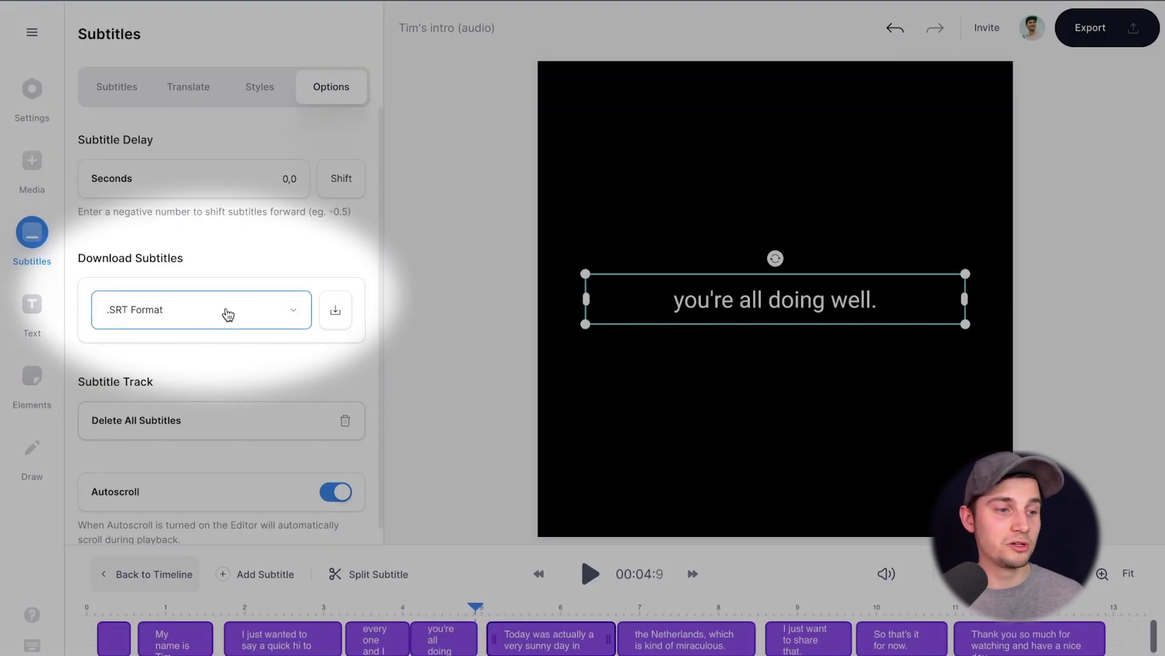
left_click(228, 309)
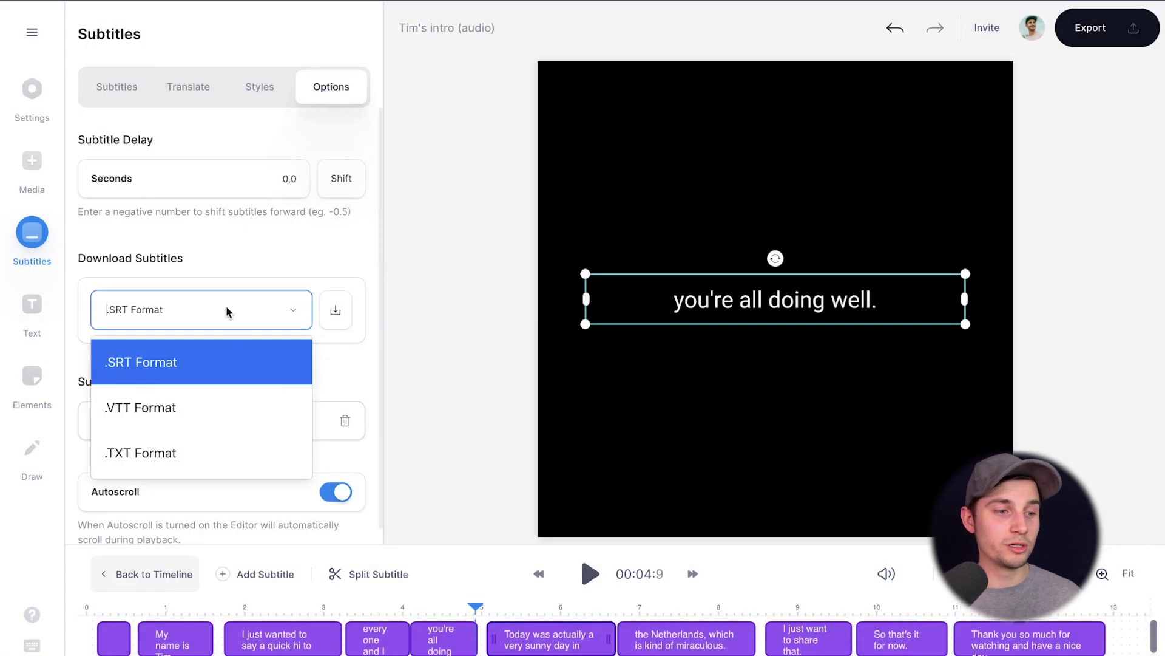
left_click(216, 367)
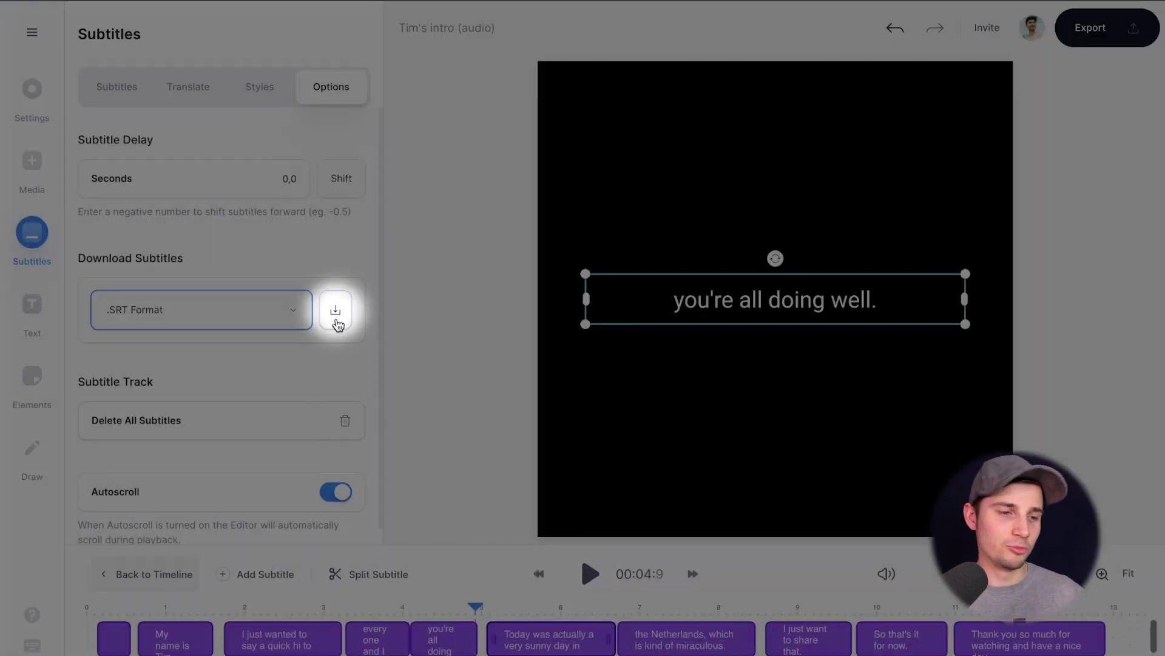
left_click(336, 312)
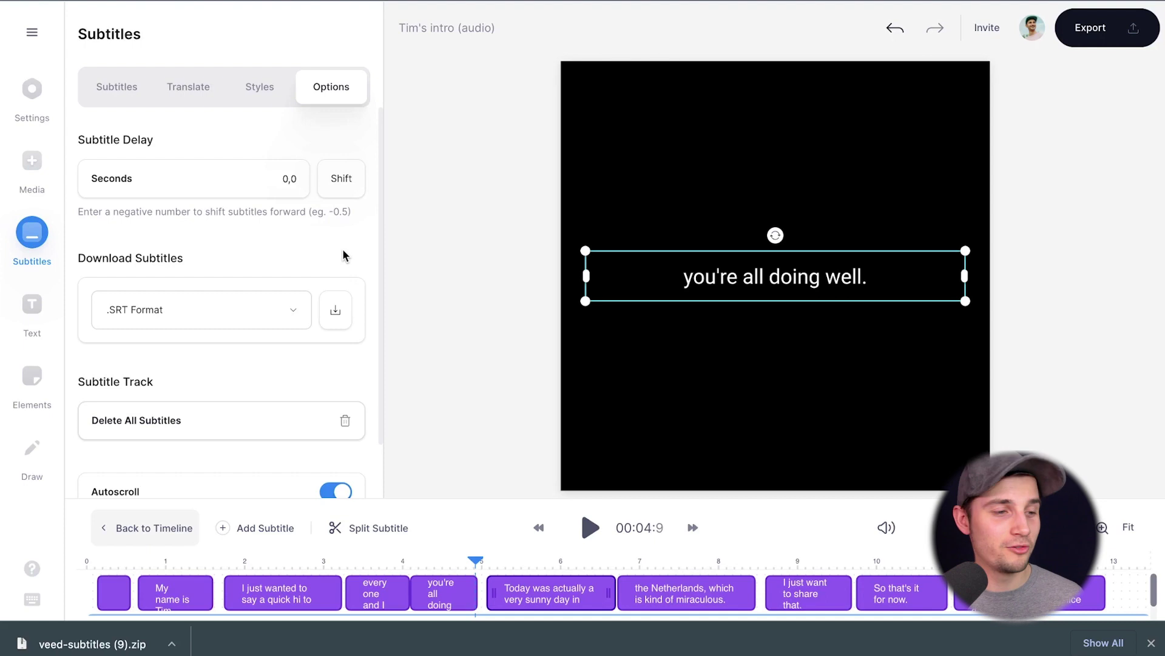
Download the subtitles again in .TXT format
left_click(228, 310)
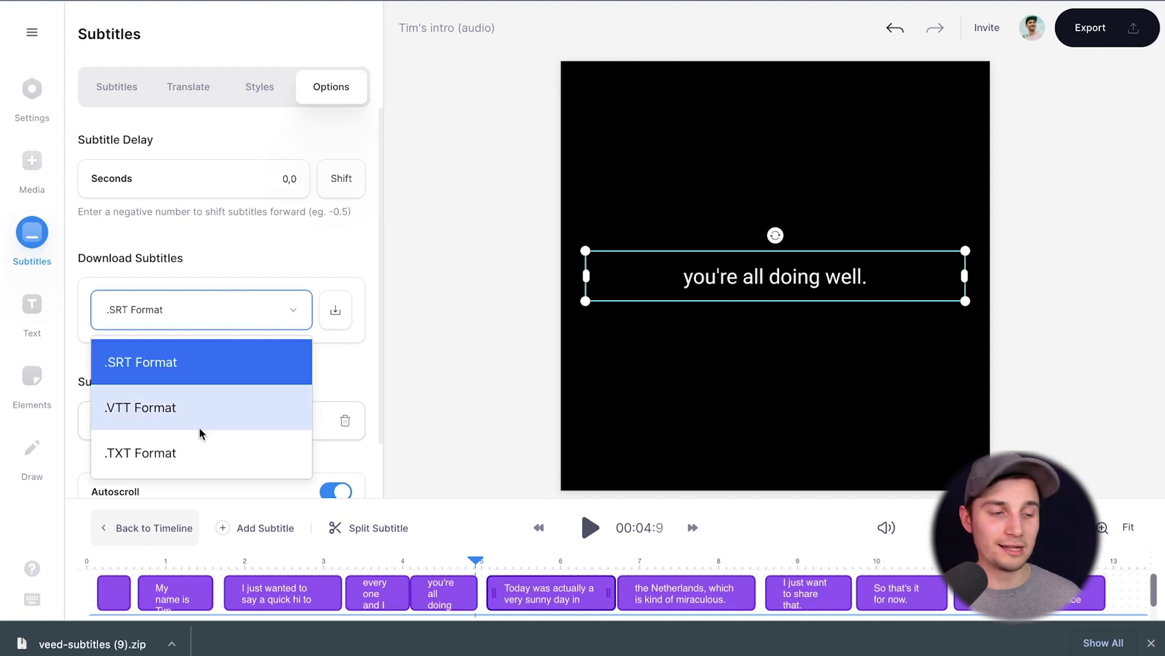
left_click(192, 452)
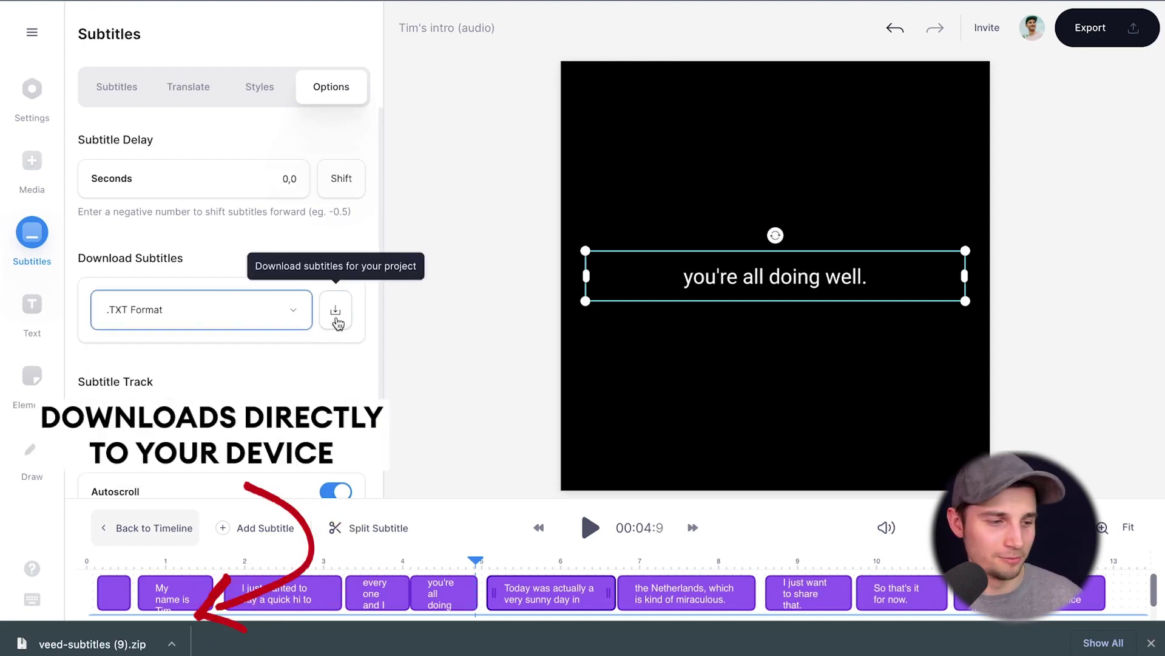
left_click(335, 312)
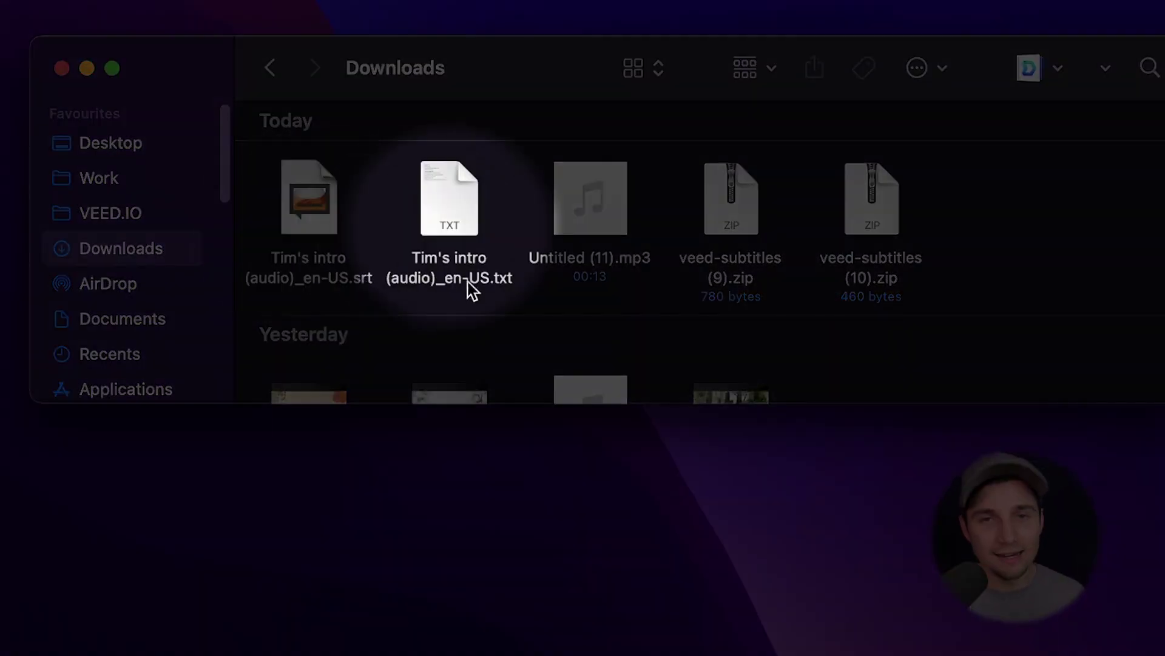
Open the downloaded .txt transcript in TextEdit and select all its text
double_click(474, 278)
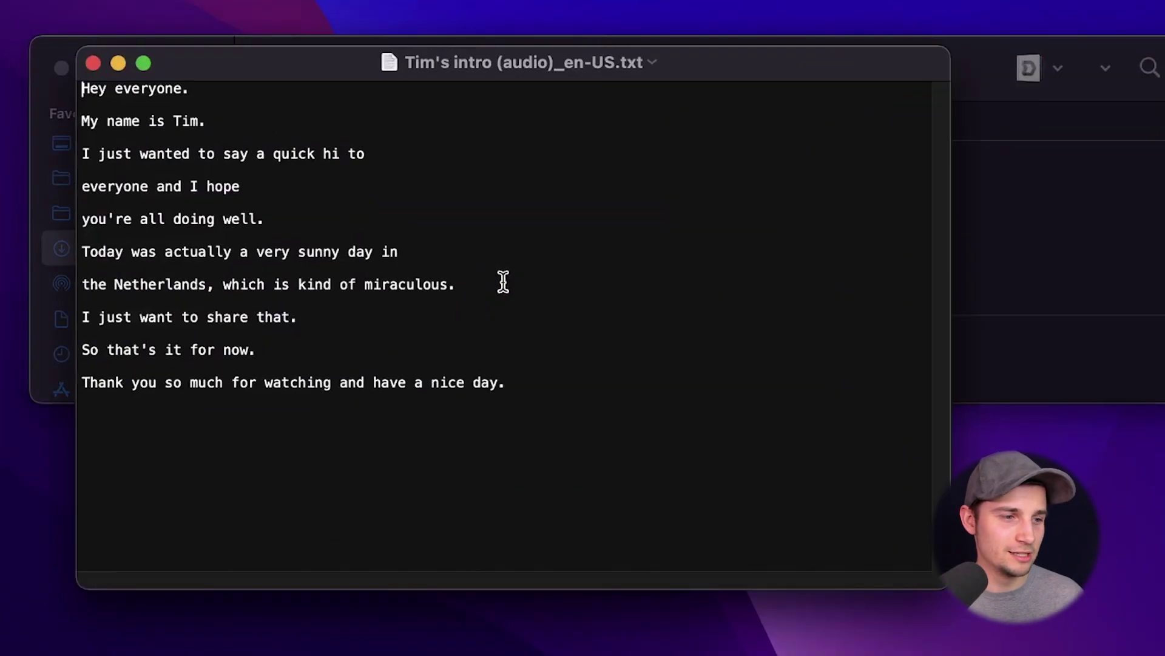
key("super+a")
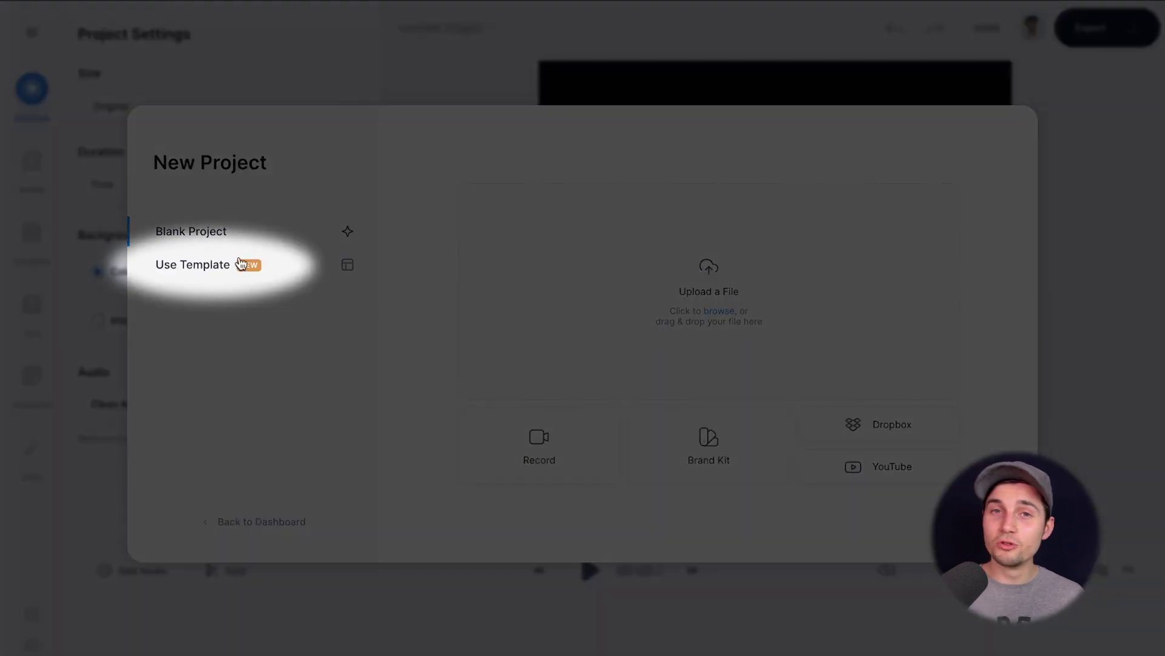
Apply the Podcast Title audio template and auto-subtitle the intro mp3
left_click(238, 264)
scroll(553, 276, "down", 3)
scroll(552, 276, "up", 3)
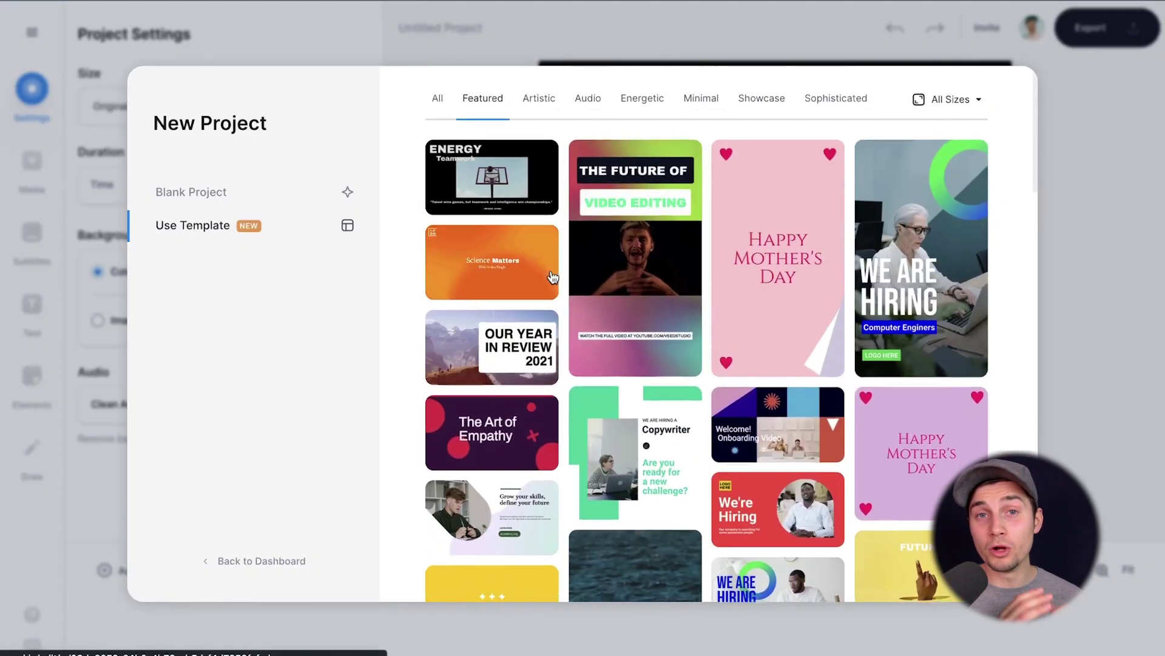
left_click(588, 120)
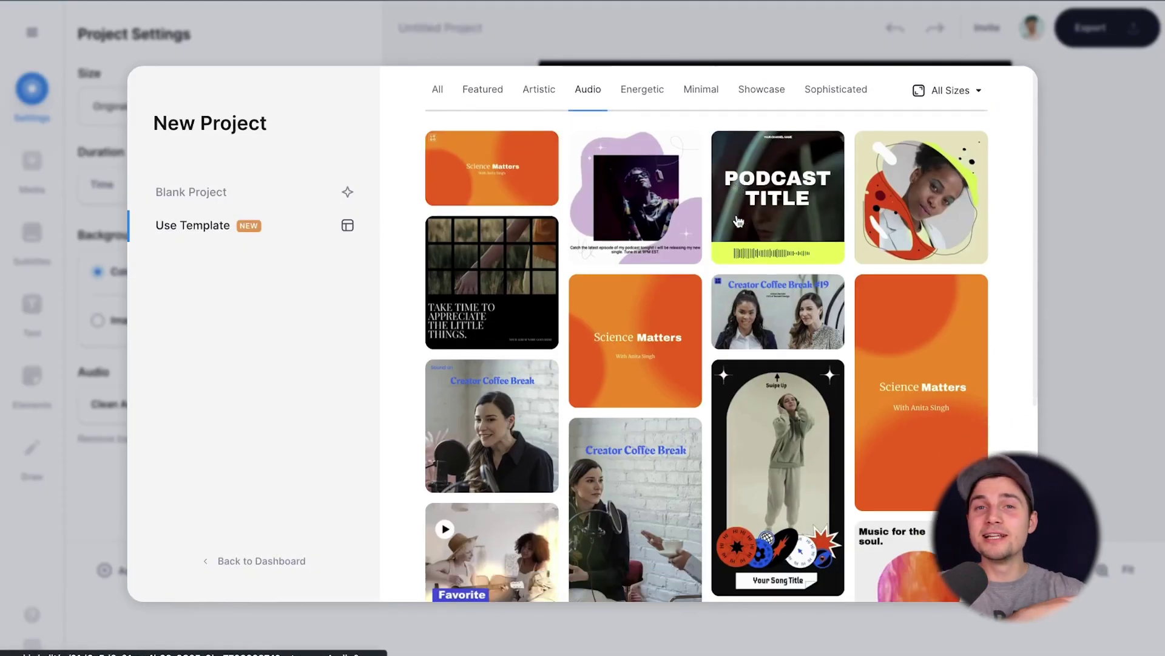
scroll(739, 221, "down", 4)
scroll(740, 221, "up", 4)
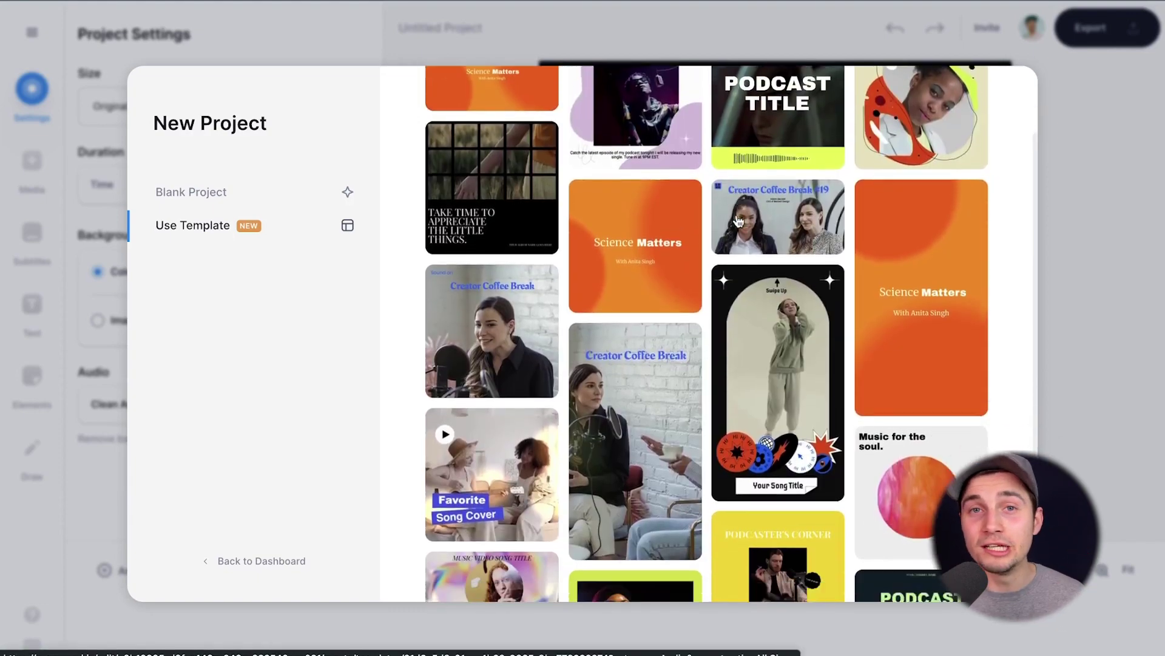
scroll(781, 235, "down", 5)
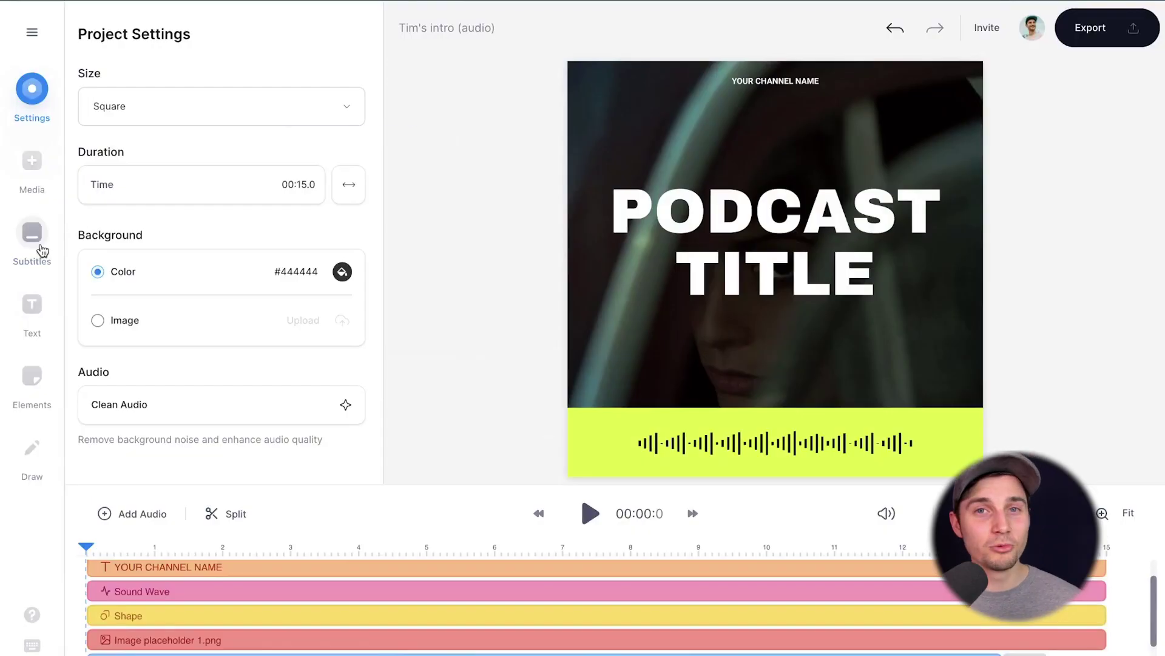
left_click(41, 246)
left_click(129, 194)
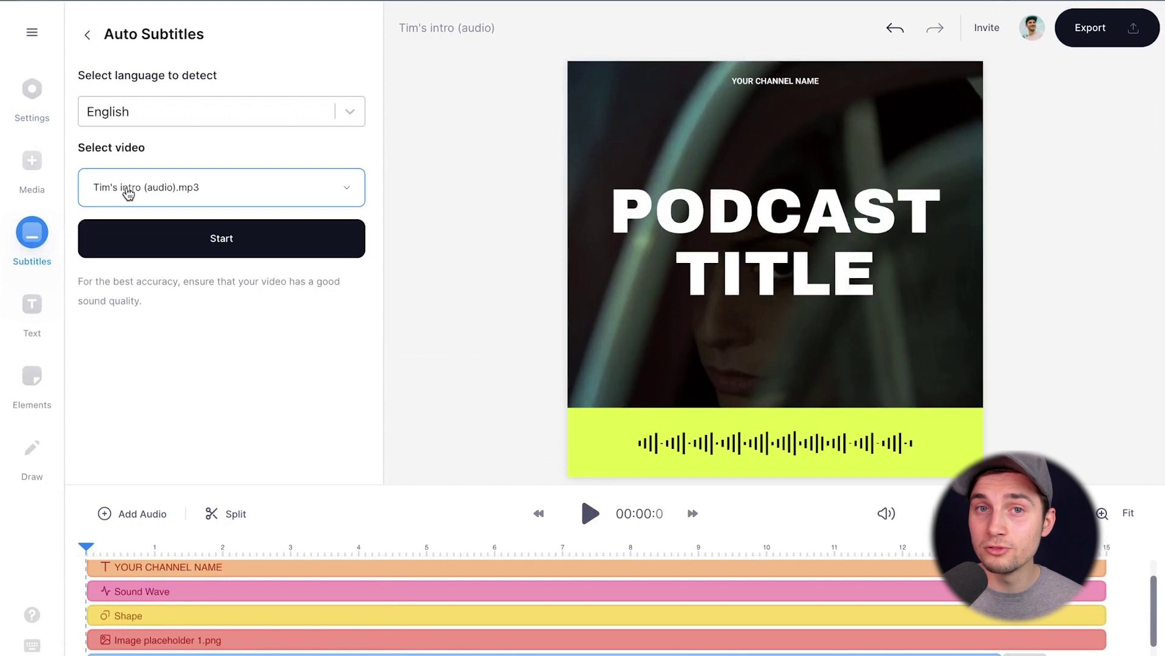
left_click(260, 235)
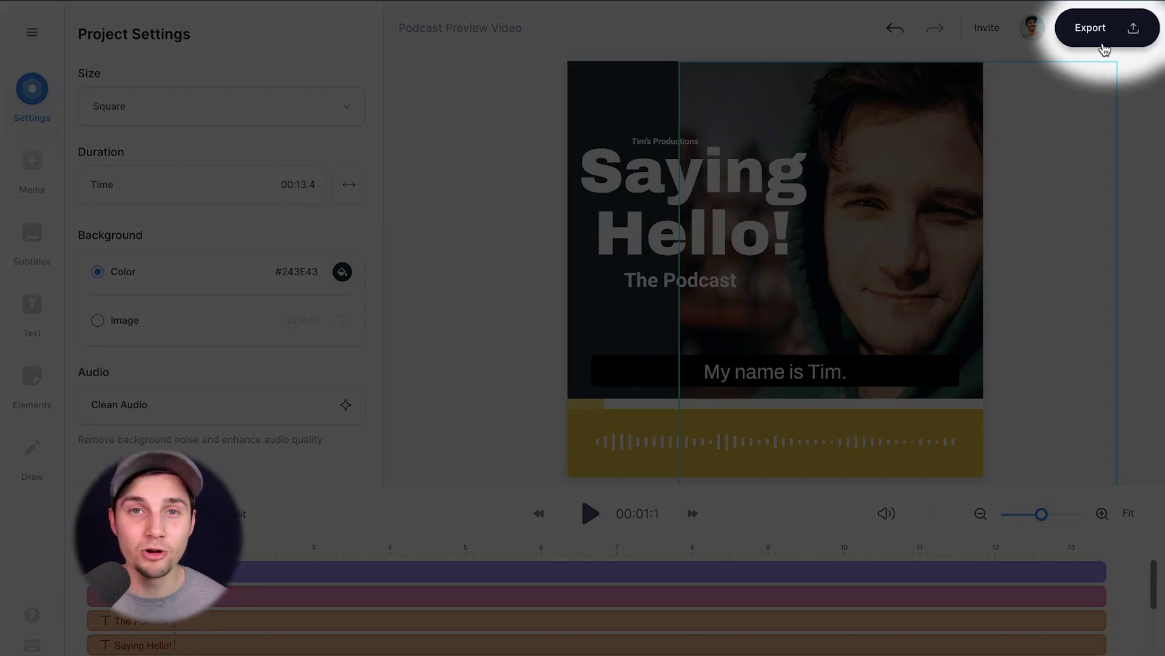
Export the 13.4-second podcast preview in HD with subtitles burned in
left_click(1105, 37)
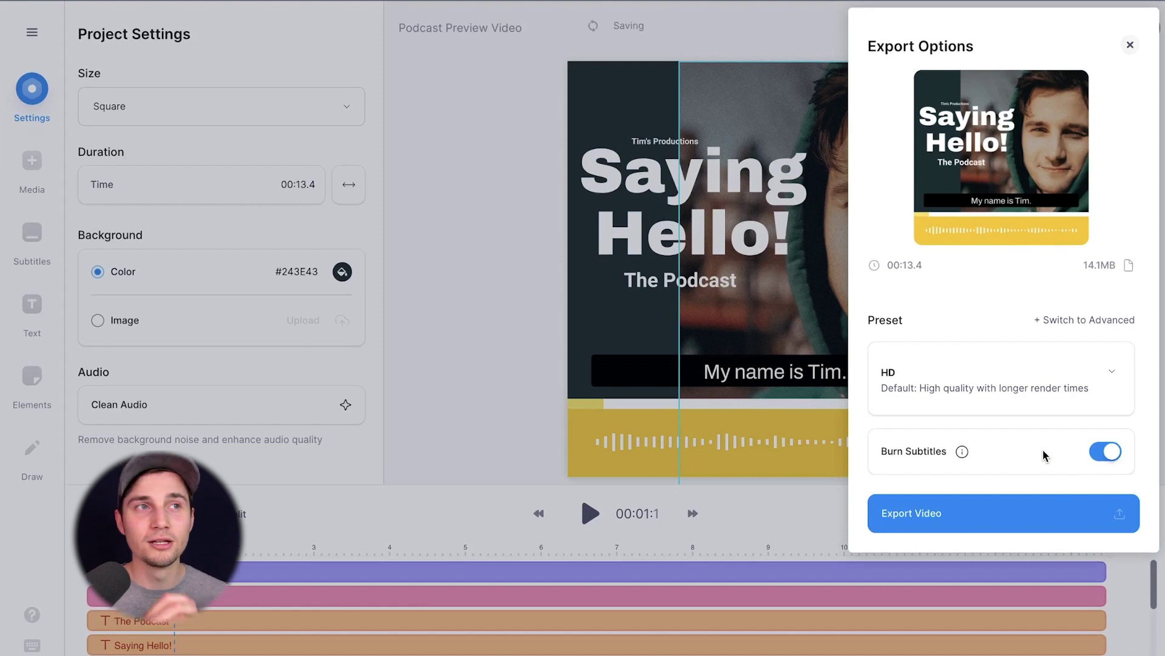
left_click(993, 513)
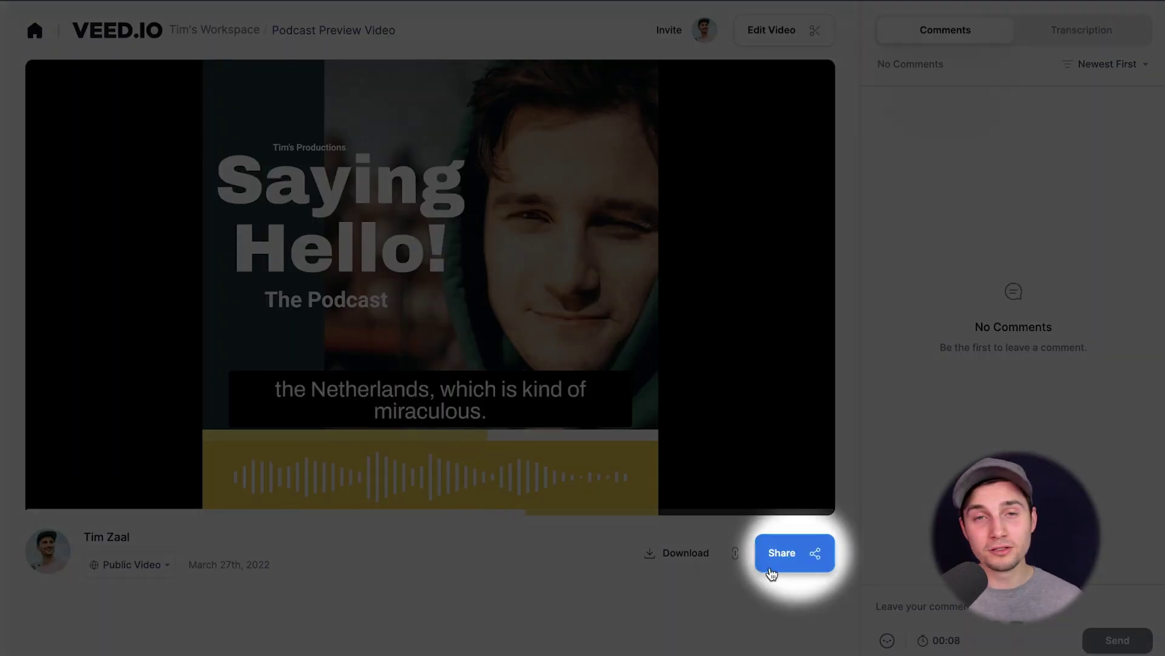
Show the social media sharing choices in the Share Video dialog
left_click(771, 565)
left_click(570, 248)
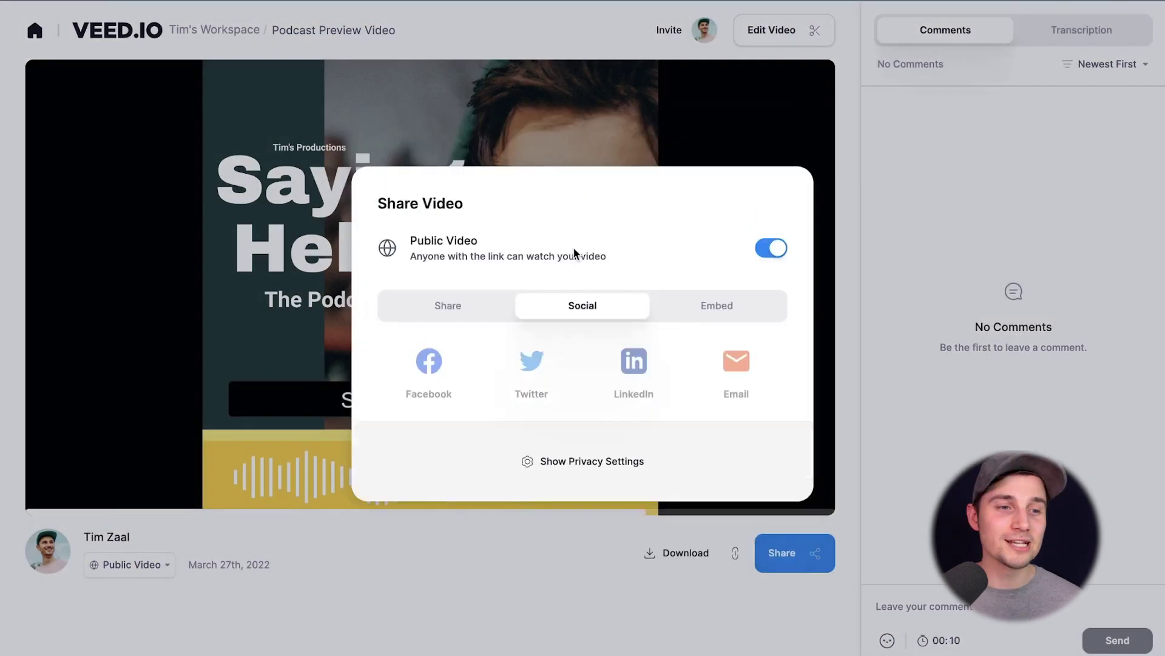